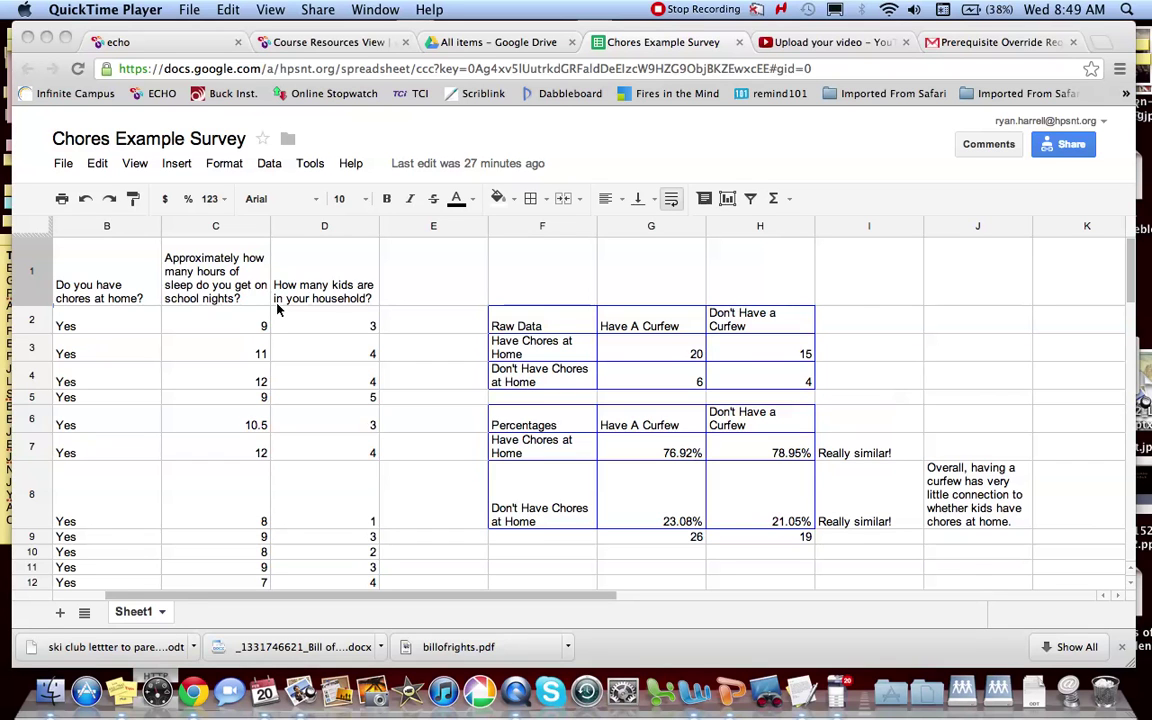
Select cells G2:G4, the Have A Curfew header and its two values, as chart data.
left_click(531, 297)
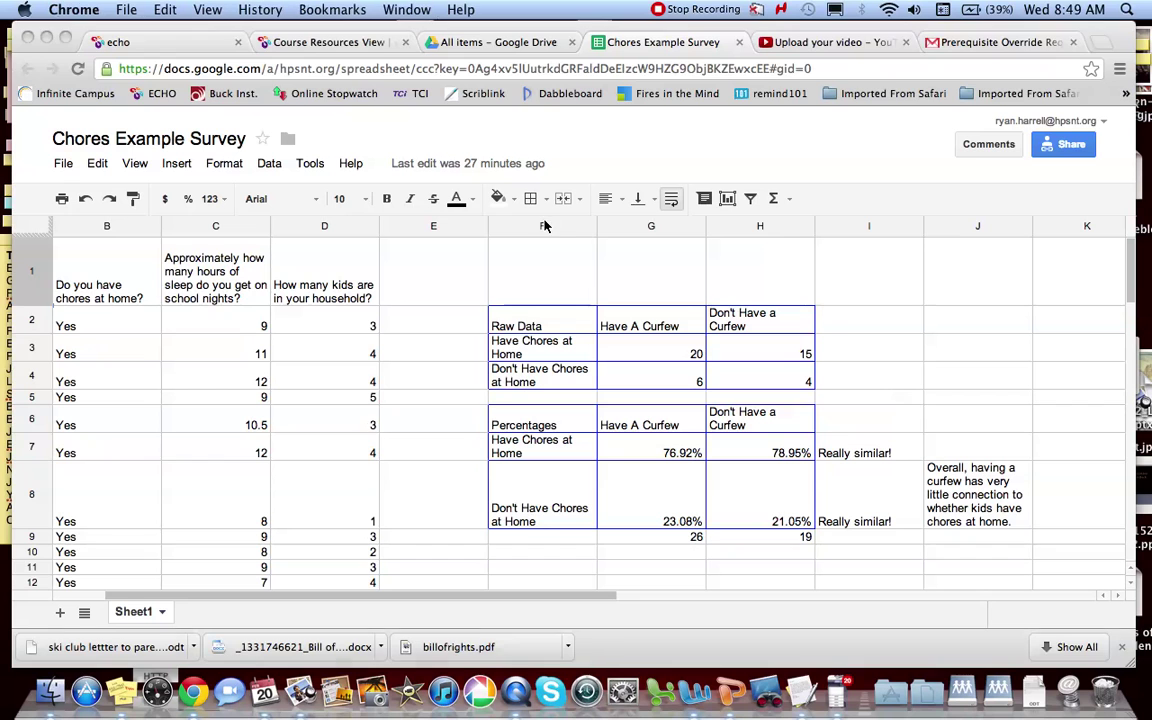
left_click_drag(576, 236, 750, 236)
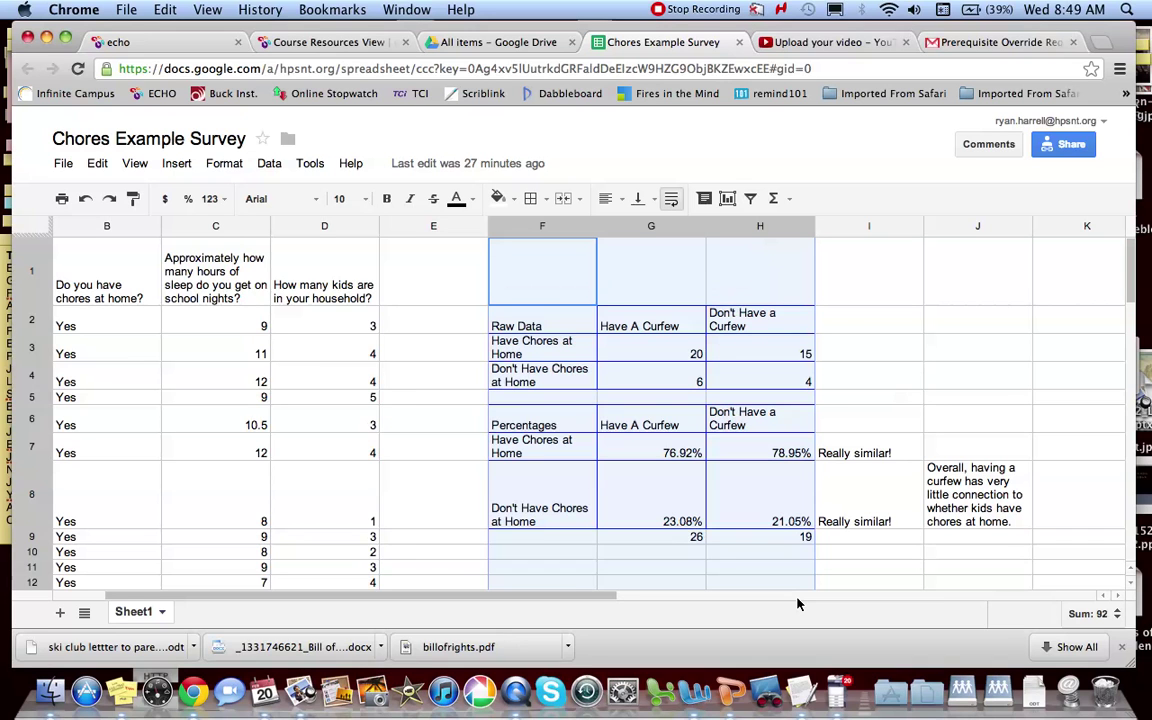
left_click(886, 365)
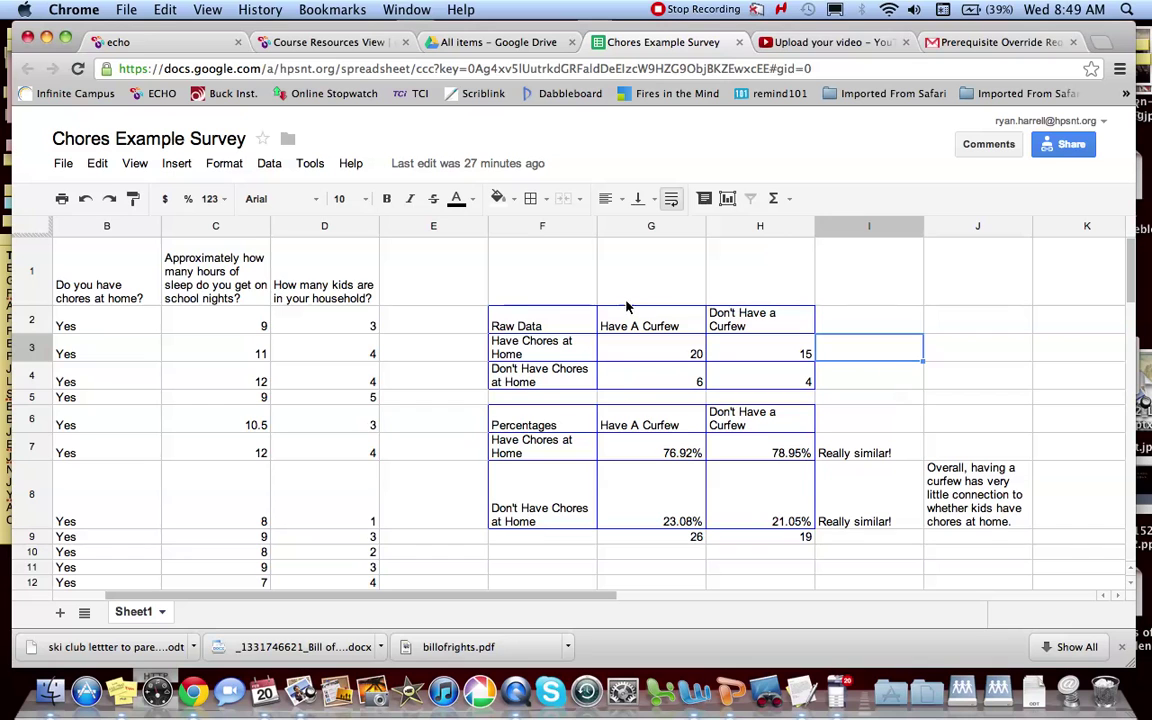
left_click_drag(520, 322, 765, 372)
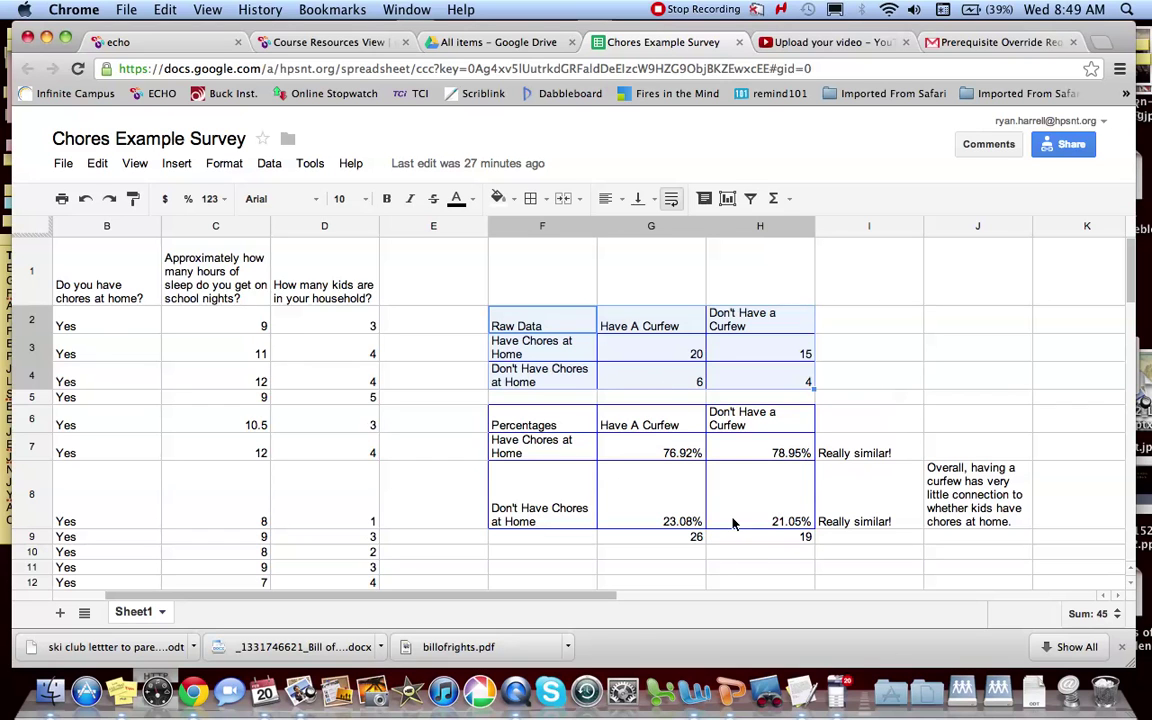
left_click(874, 370)
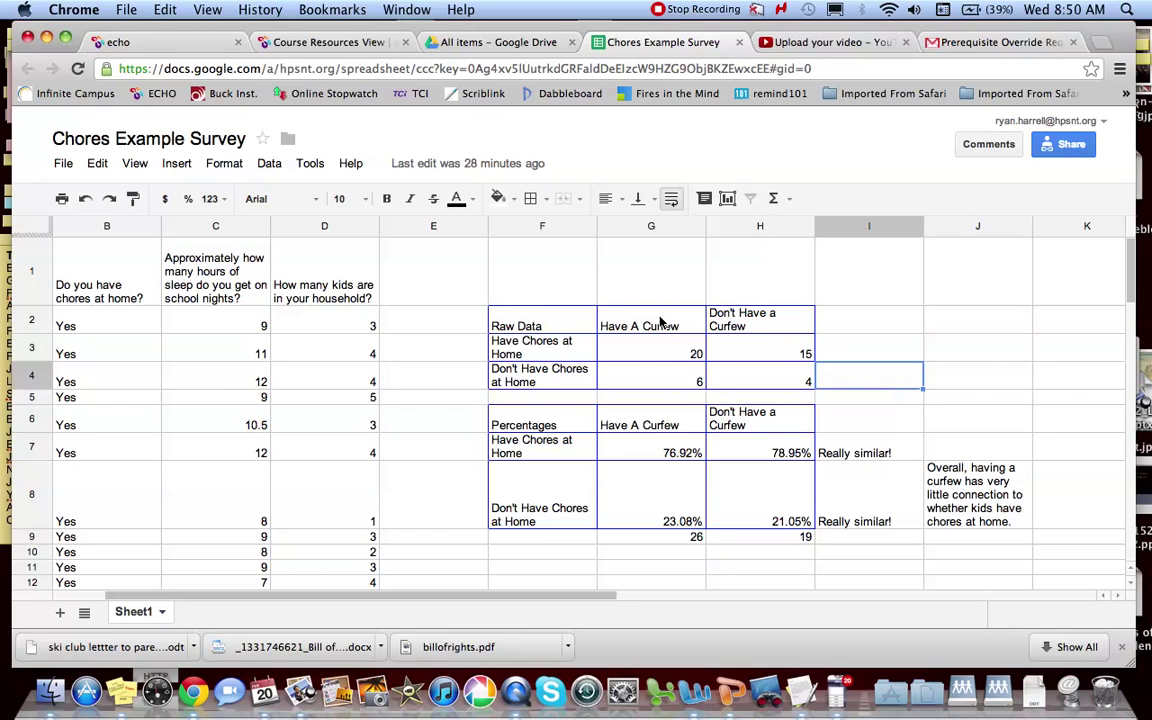
left_click_drag(660, 322, 663, 370)
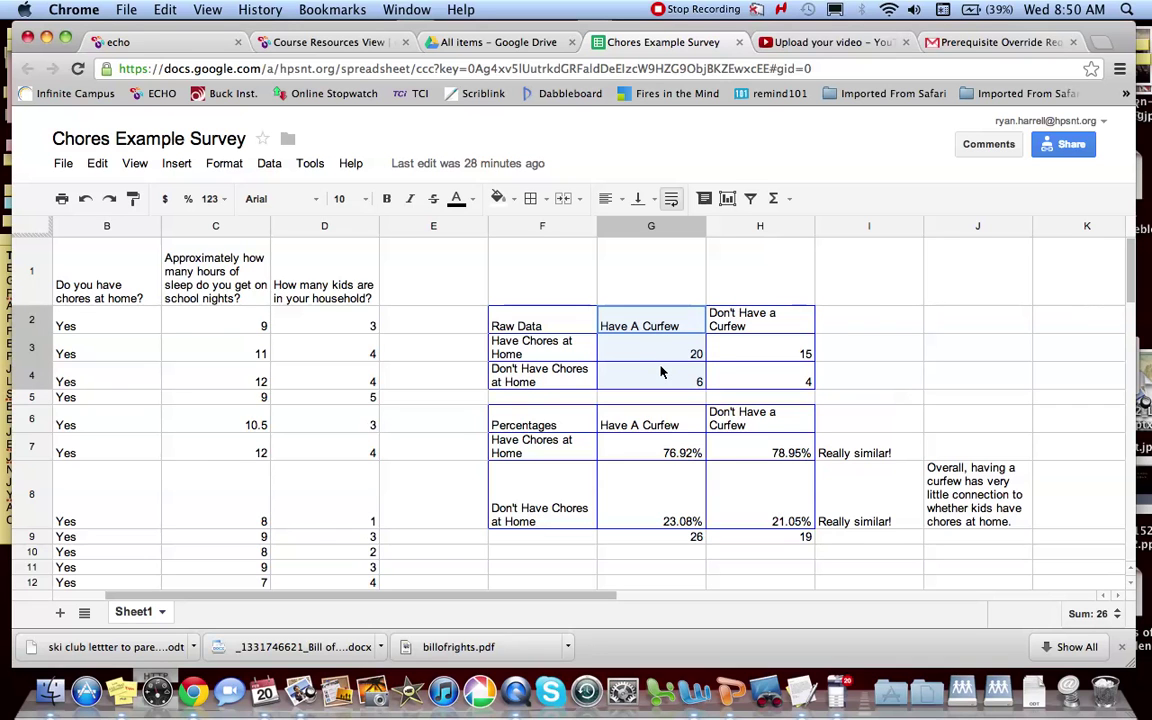
Insert a chart from the selection and make it a flat pie chart showing 76.9% and 23.1%.
left_click(727, 199)
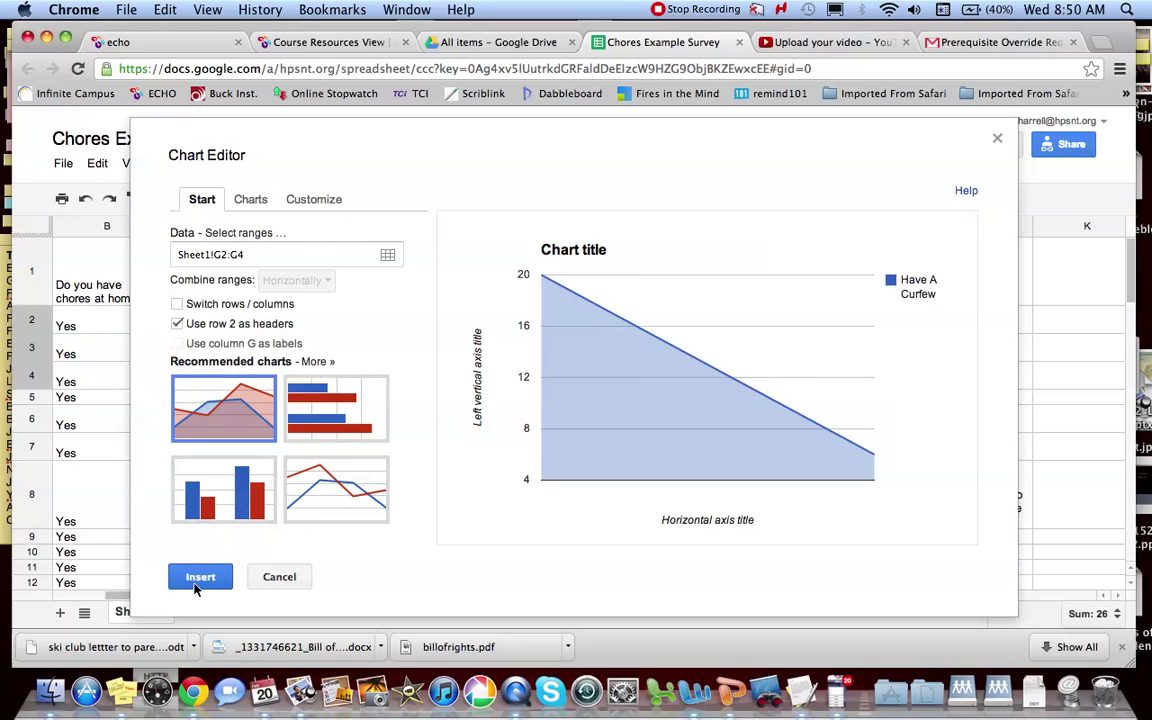
left_click(315, 362)
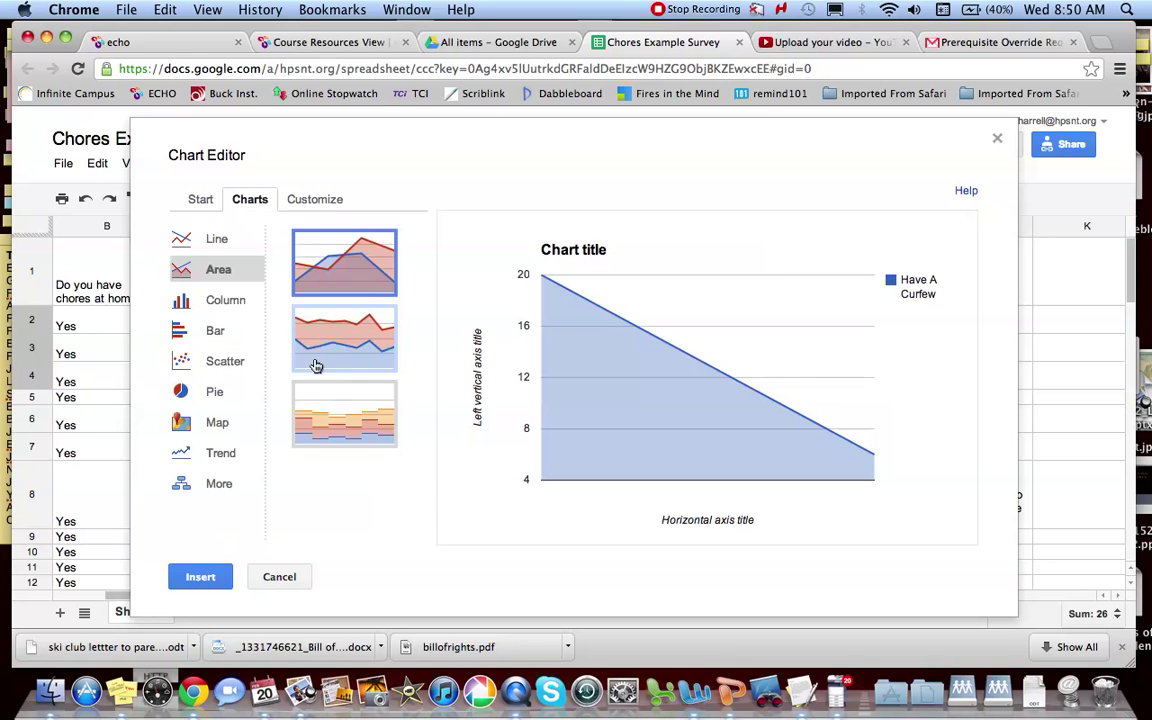
left_click(214, 396)
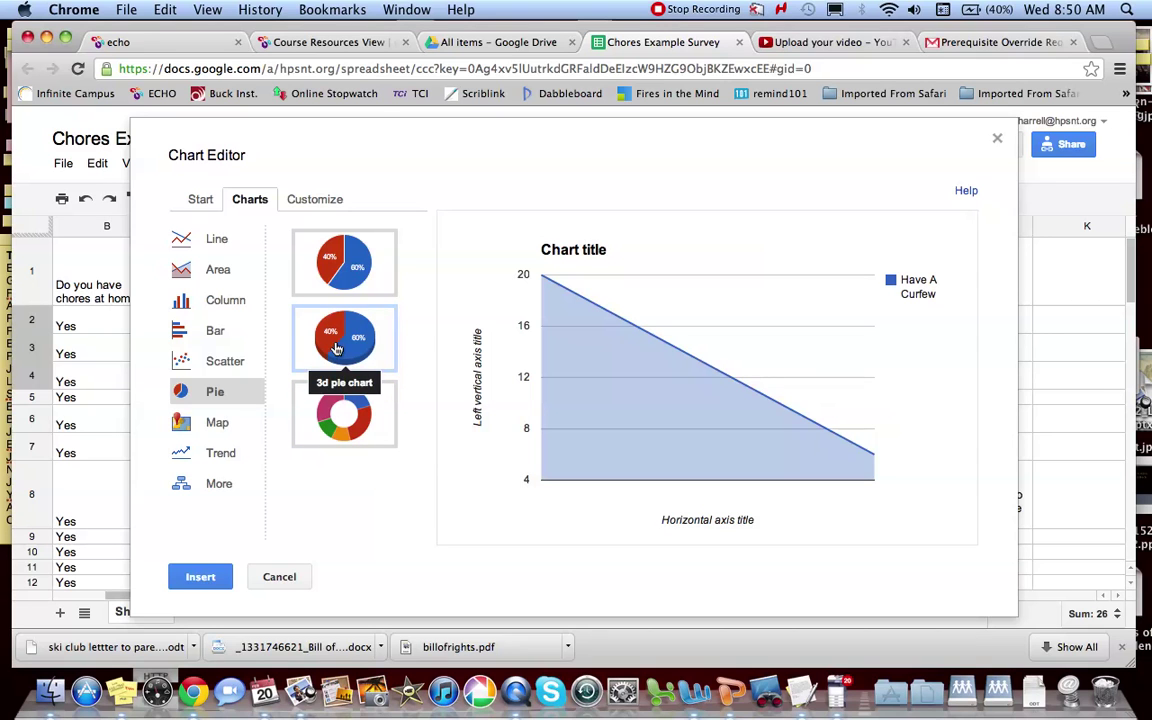
left_click(363, 270)
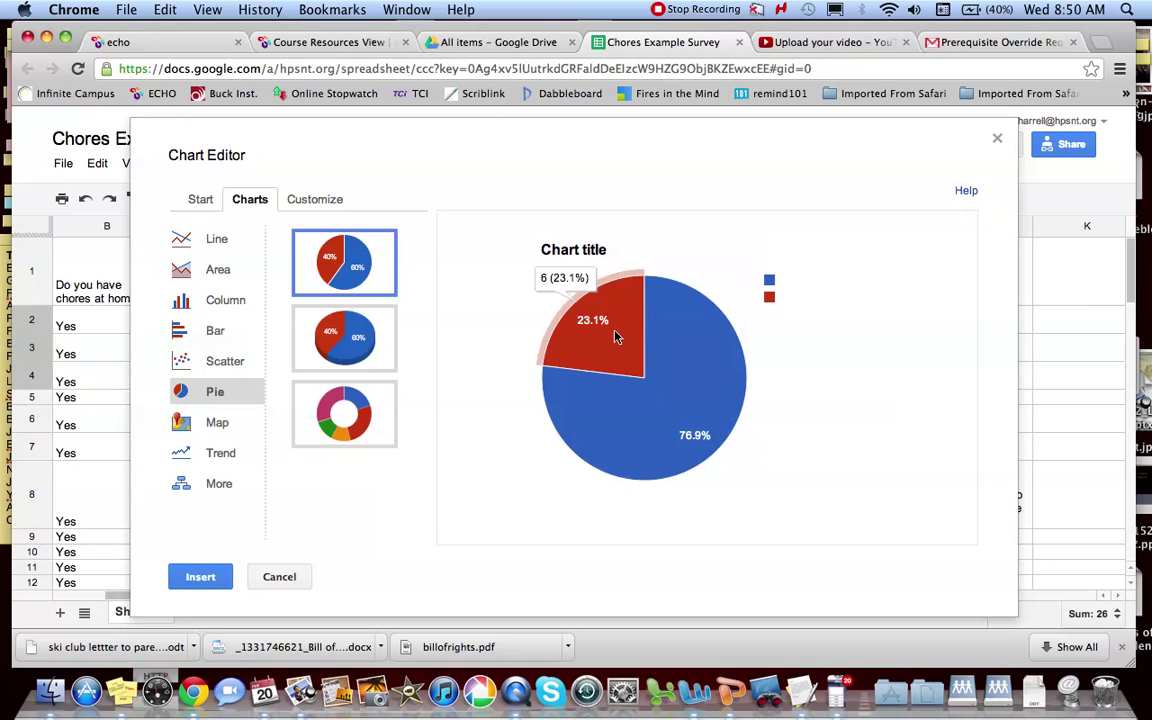
Replace the default chart title with 'CHORES? OR NO CHORES?'.
left_click(311, 201)
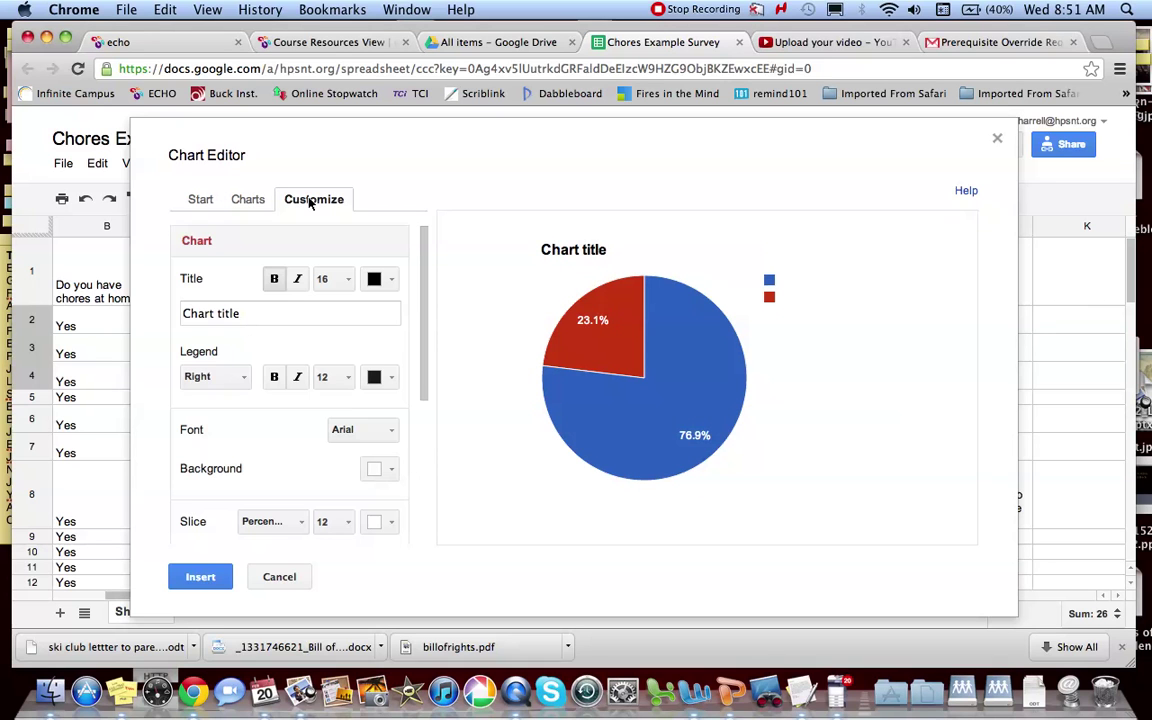
left_click(252, 318)
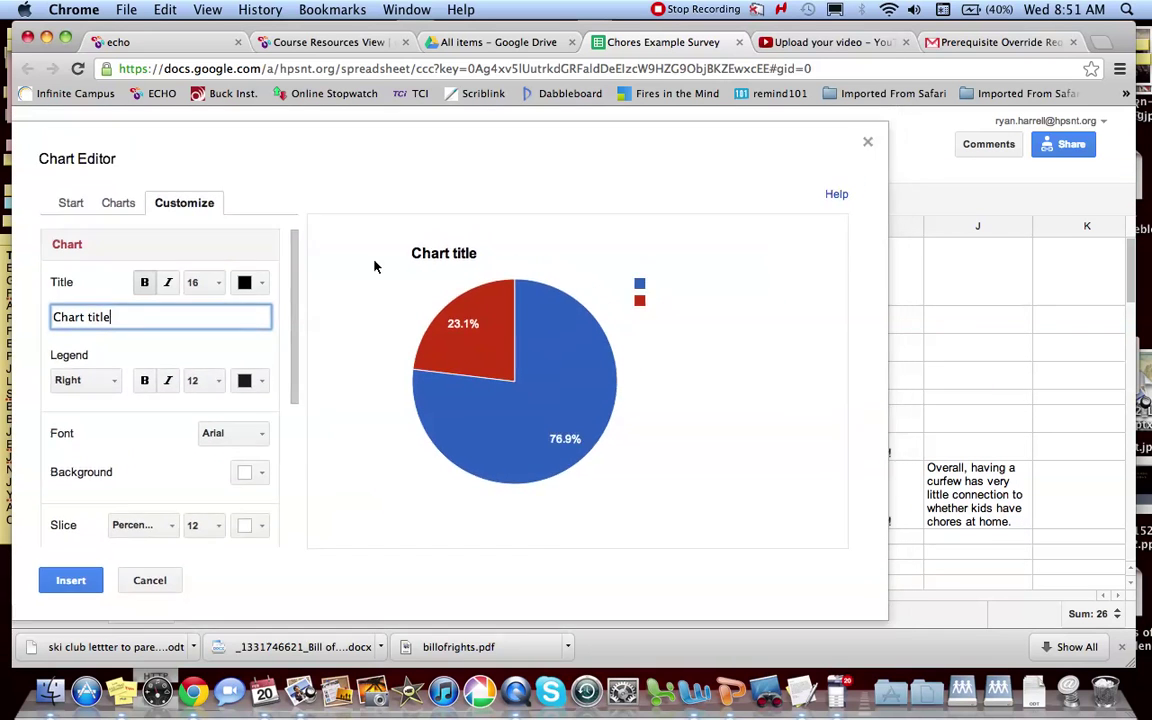
left_click_drag(563, 119, 630, 152)
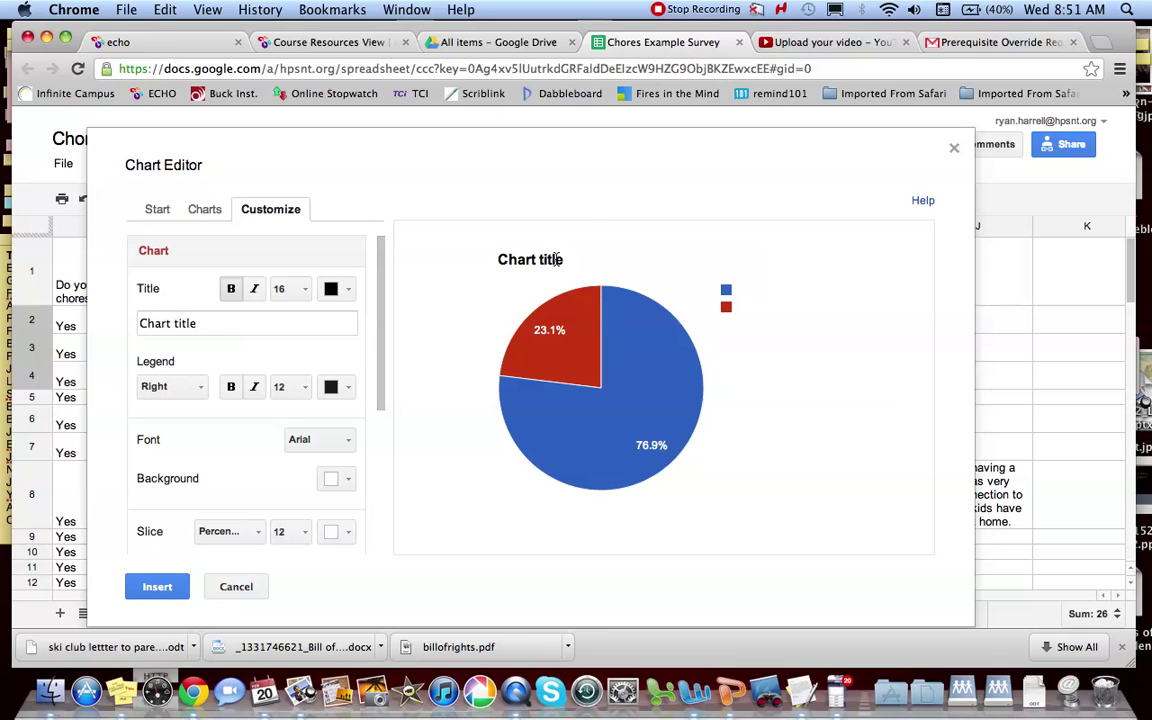
left_click(242, 323)
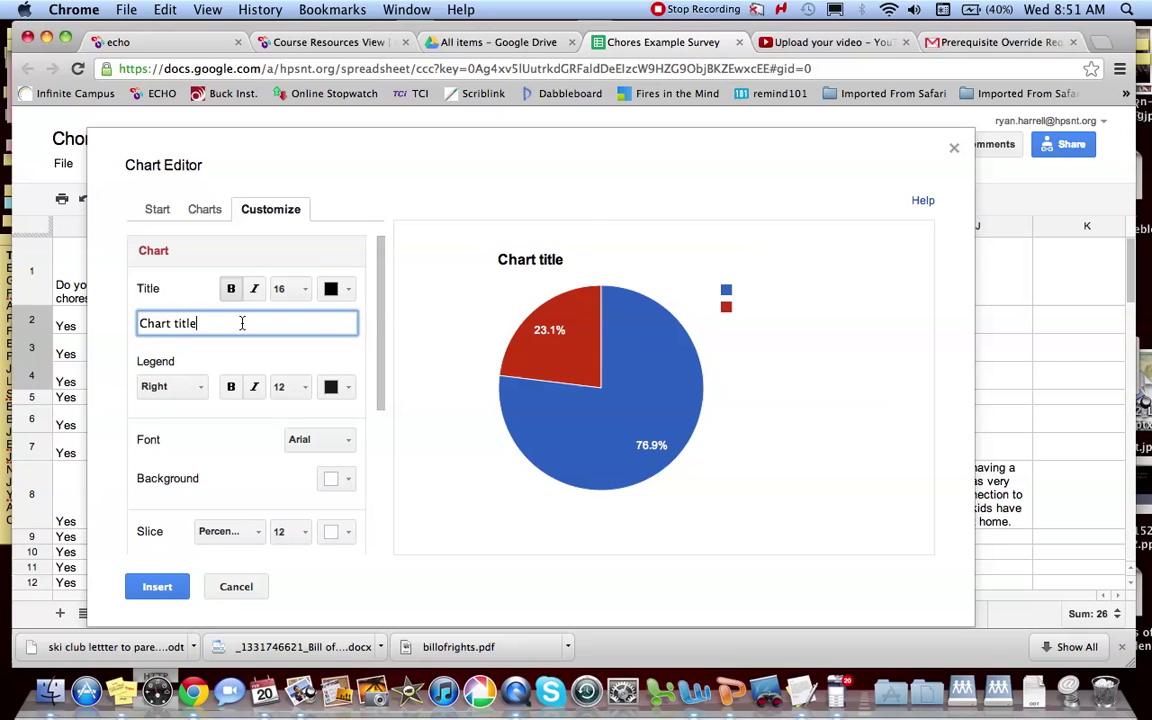
left_click_drag(242, 323, 125, 319)
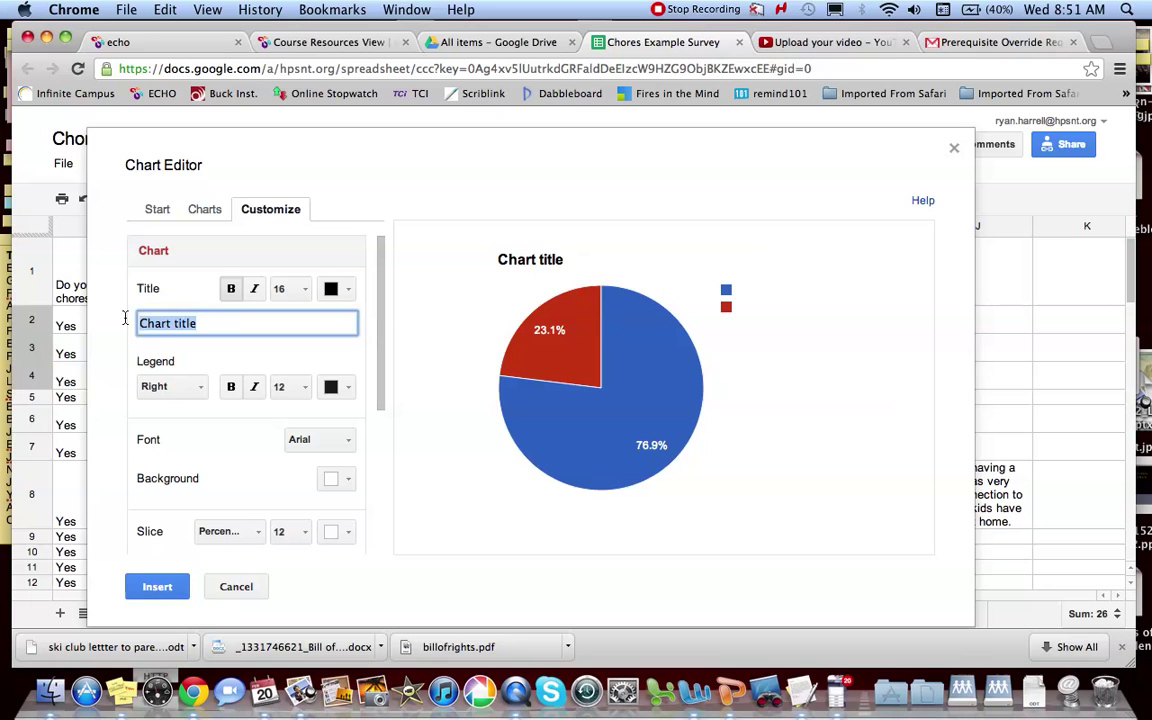
type("S")
type("C")
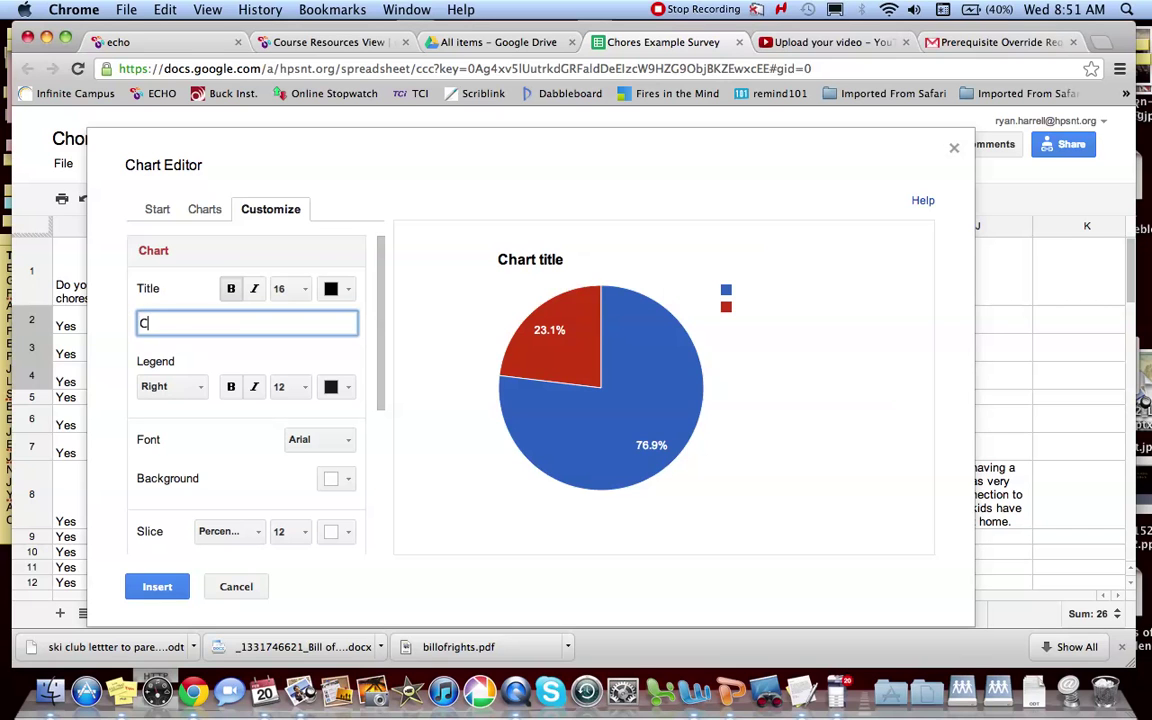
type("HORES OR NO CH")
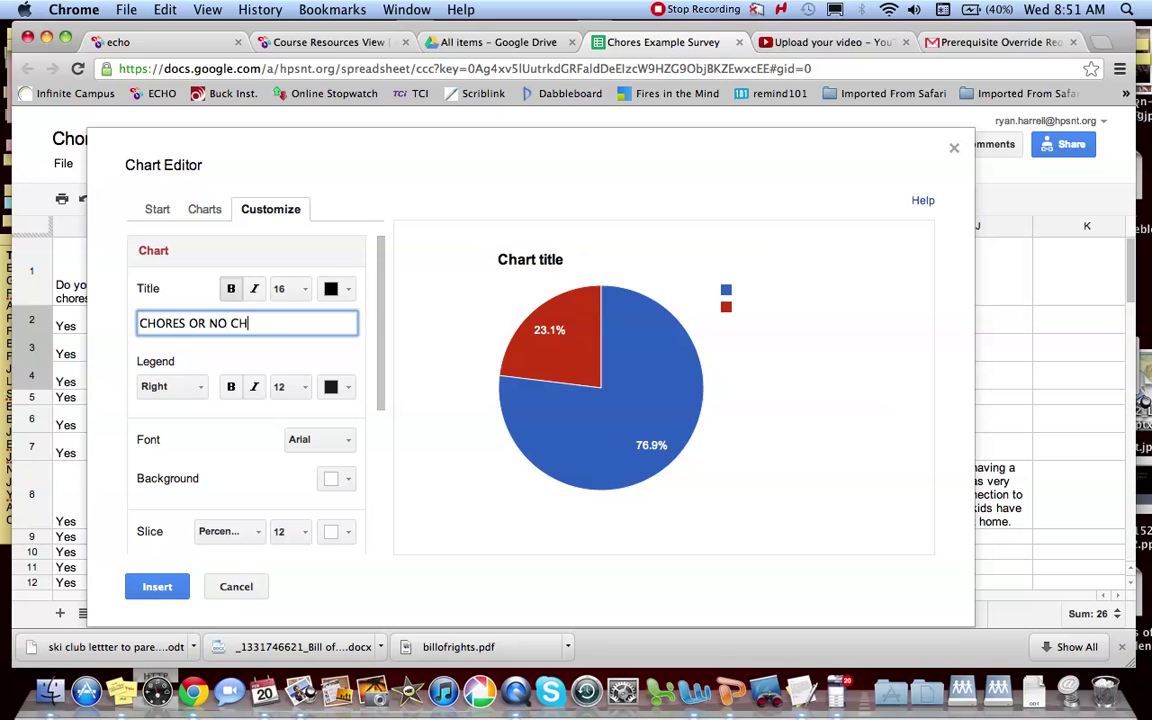
type("ORES?")
Append 'FOR 8TH GRADERS WITH CURFEWS' to the title and make the title red.
left_click(189, 323)
type("?")
left_click(300, 325)
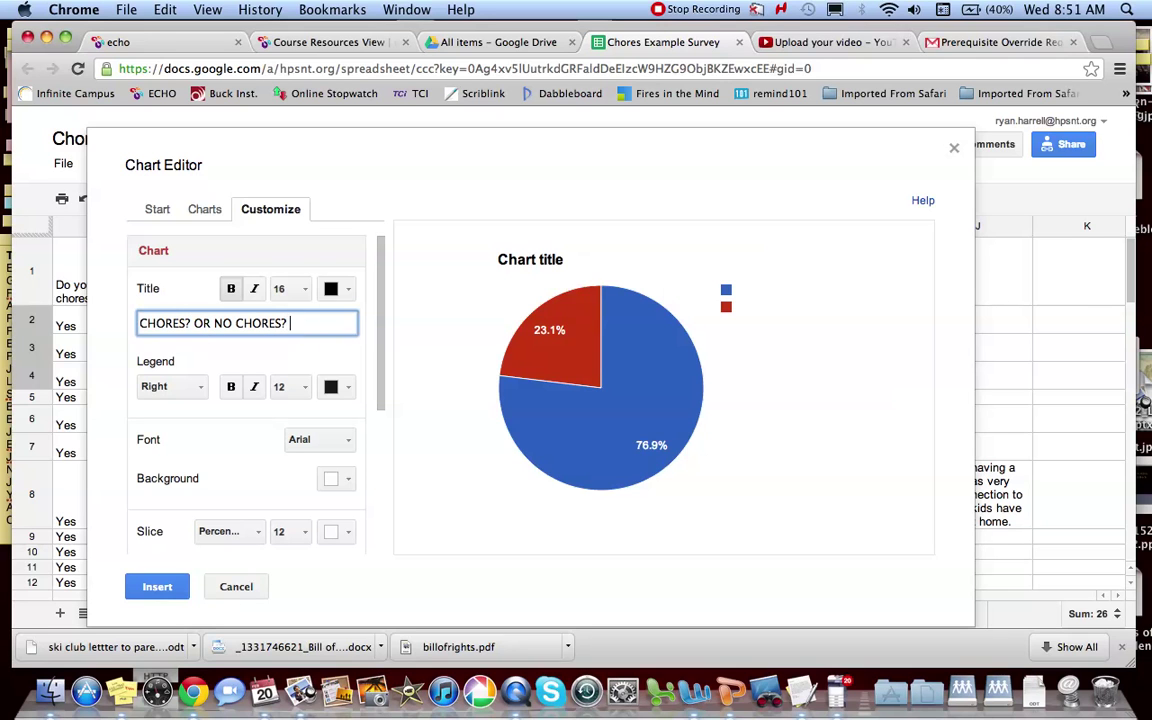
type("FOR 8TH GRADER")
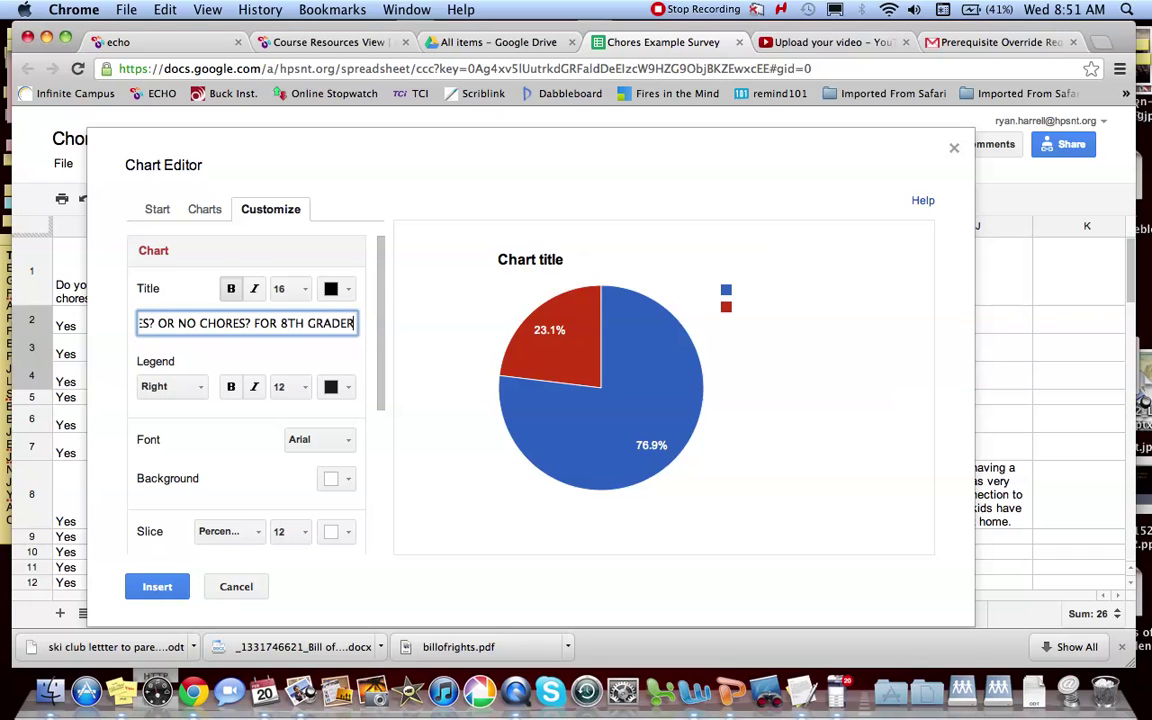
type("S W")
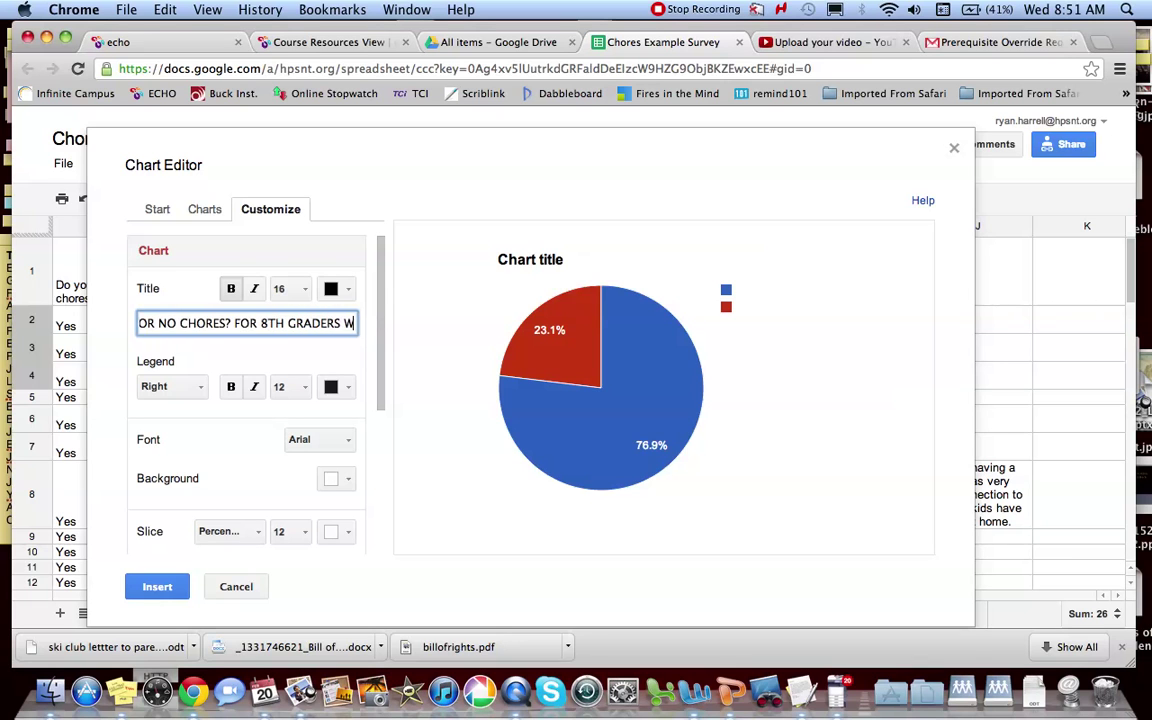
type("ITH CURFEW")
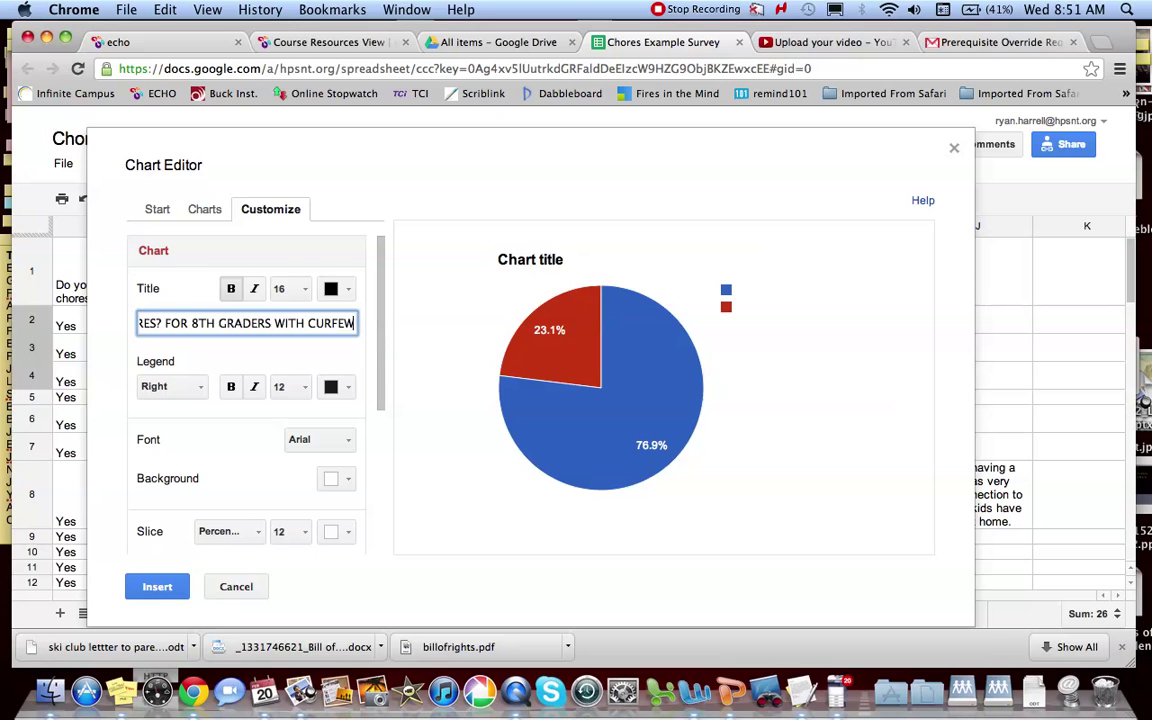
type("S")
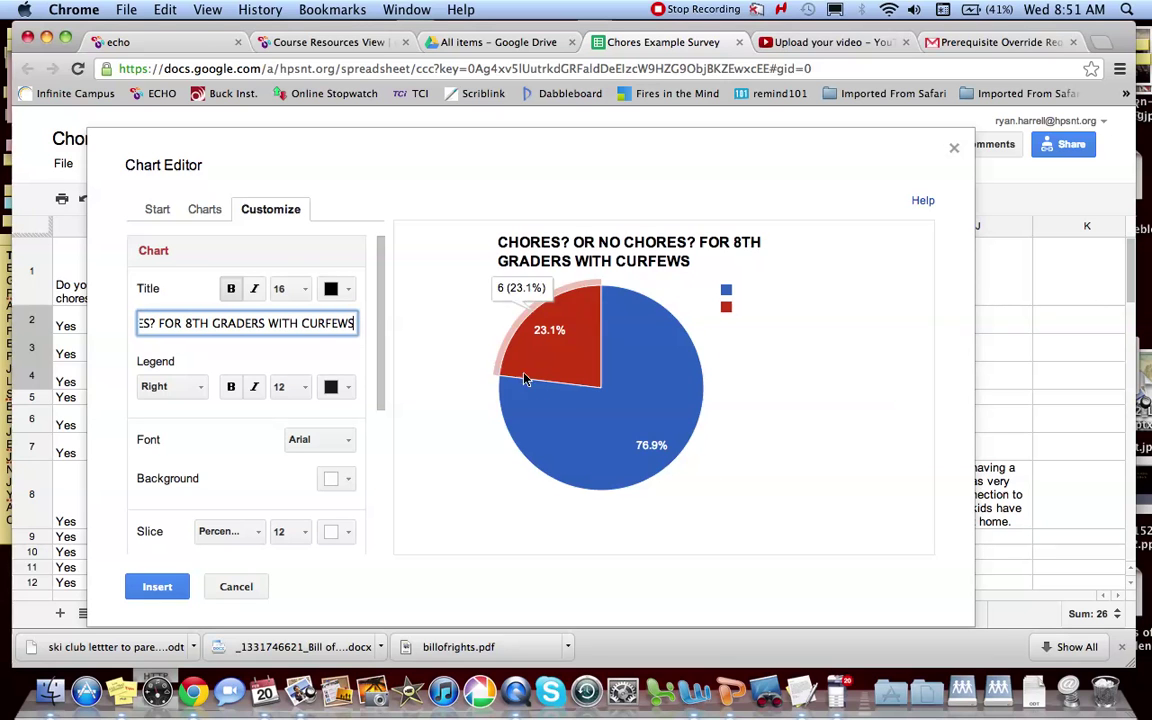
left_click(334, 289)
left_click(346, 342)
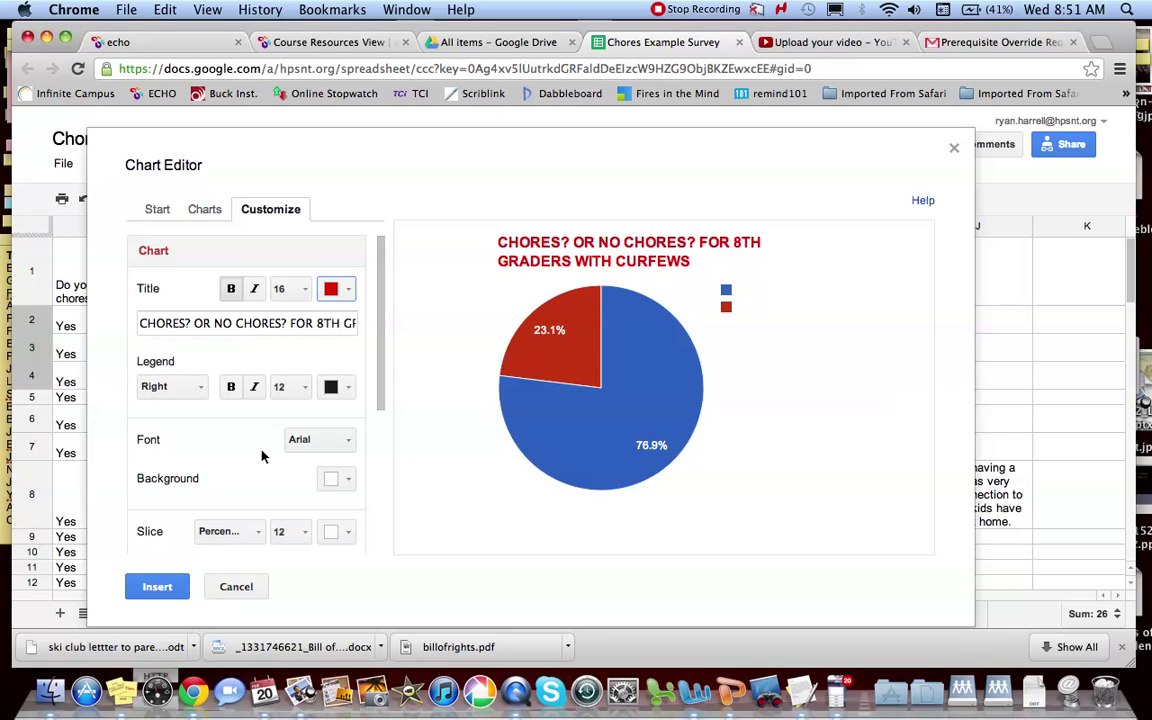
Keep percentages as the pie's slice labels.
scroll(357, 495, "down", 3)
scroll(358, 499, "up", 3)
scroll(355, 515, "down", 3)
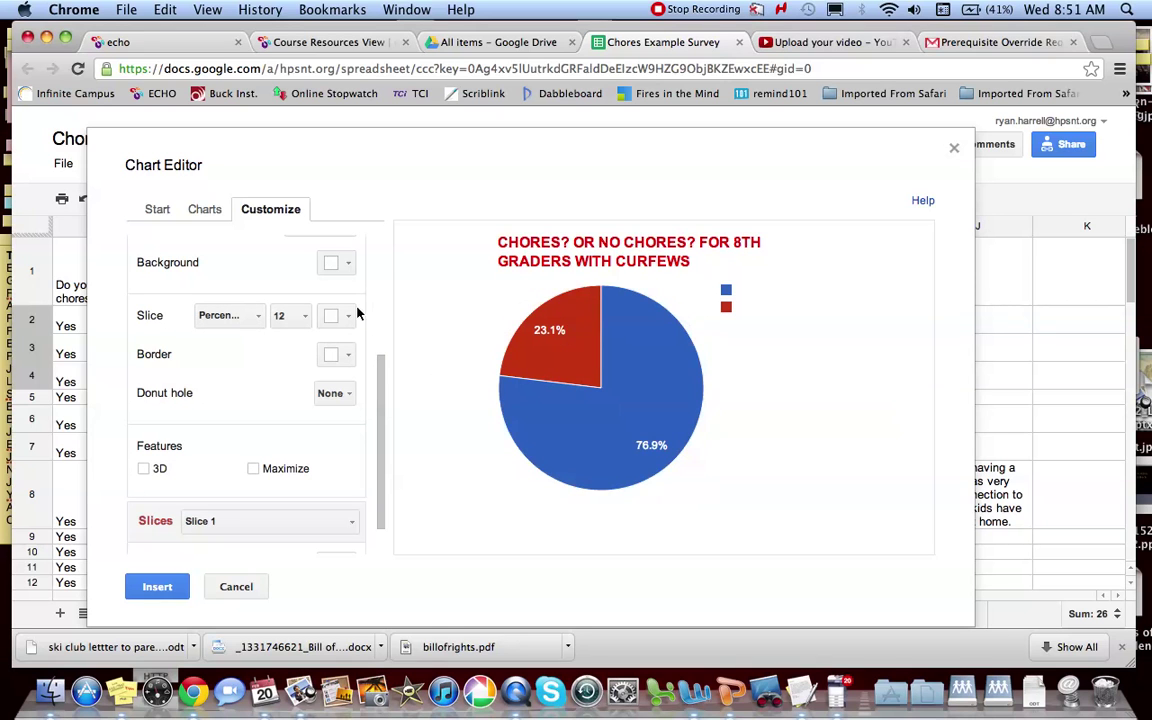
left_click(230, 315)
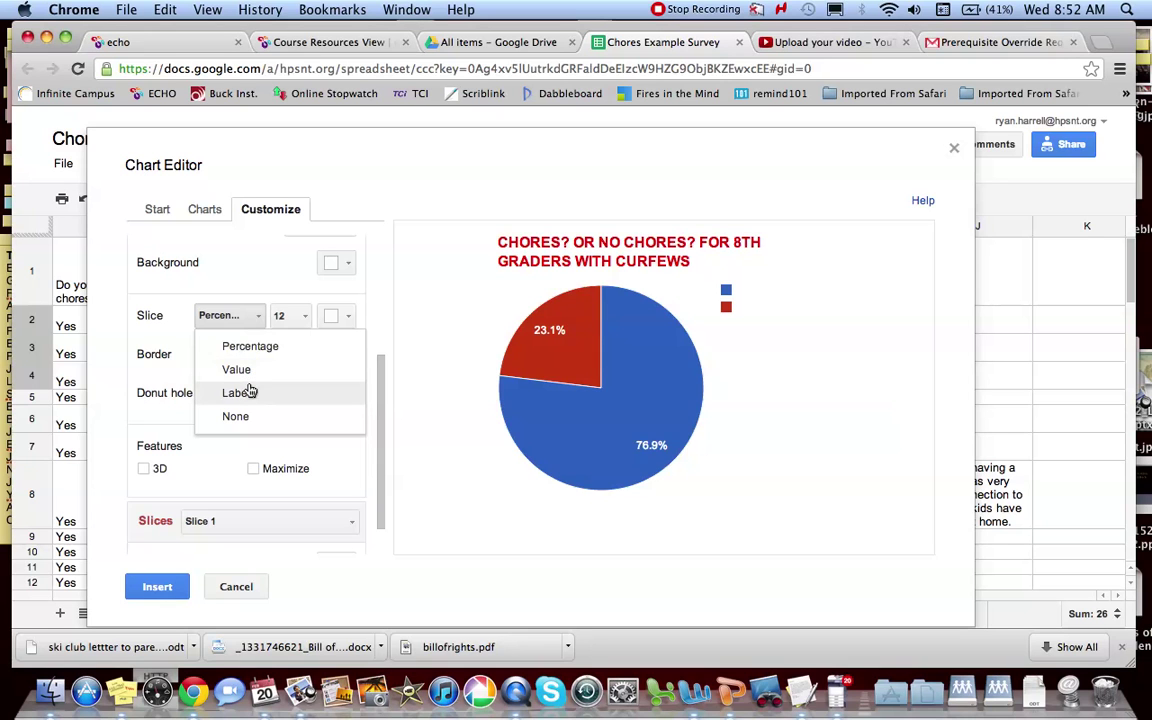
left_click(250, 348)
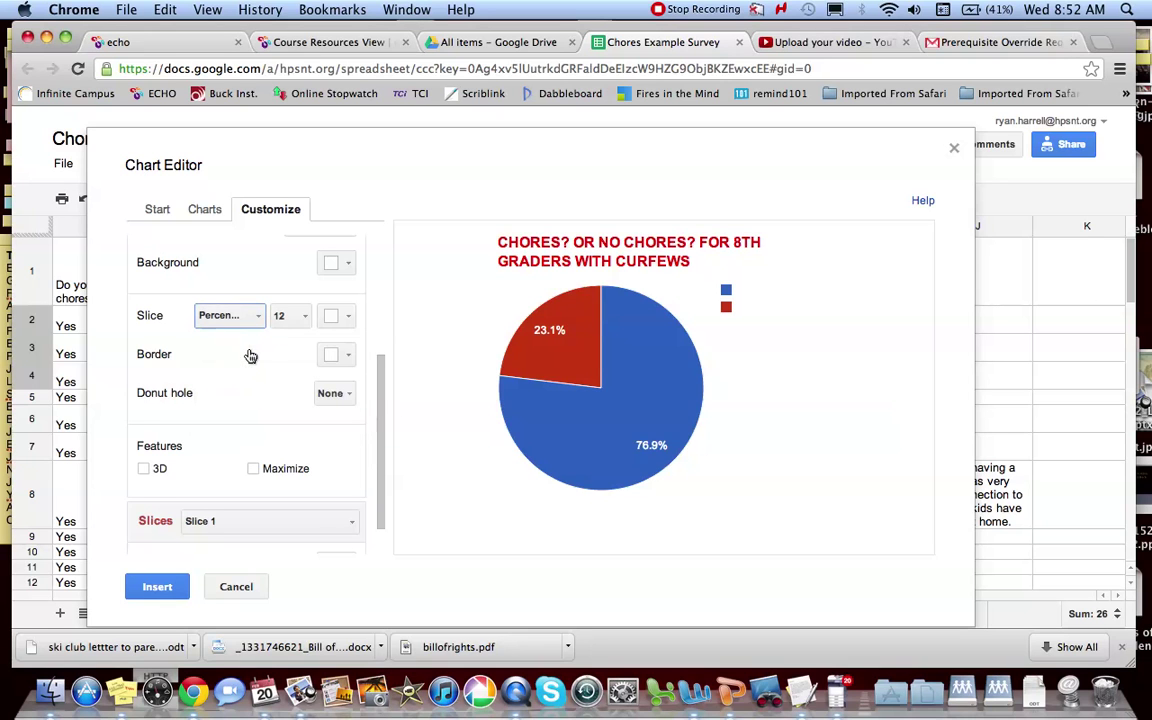
scroll(275, 381, "down", 1)
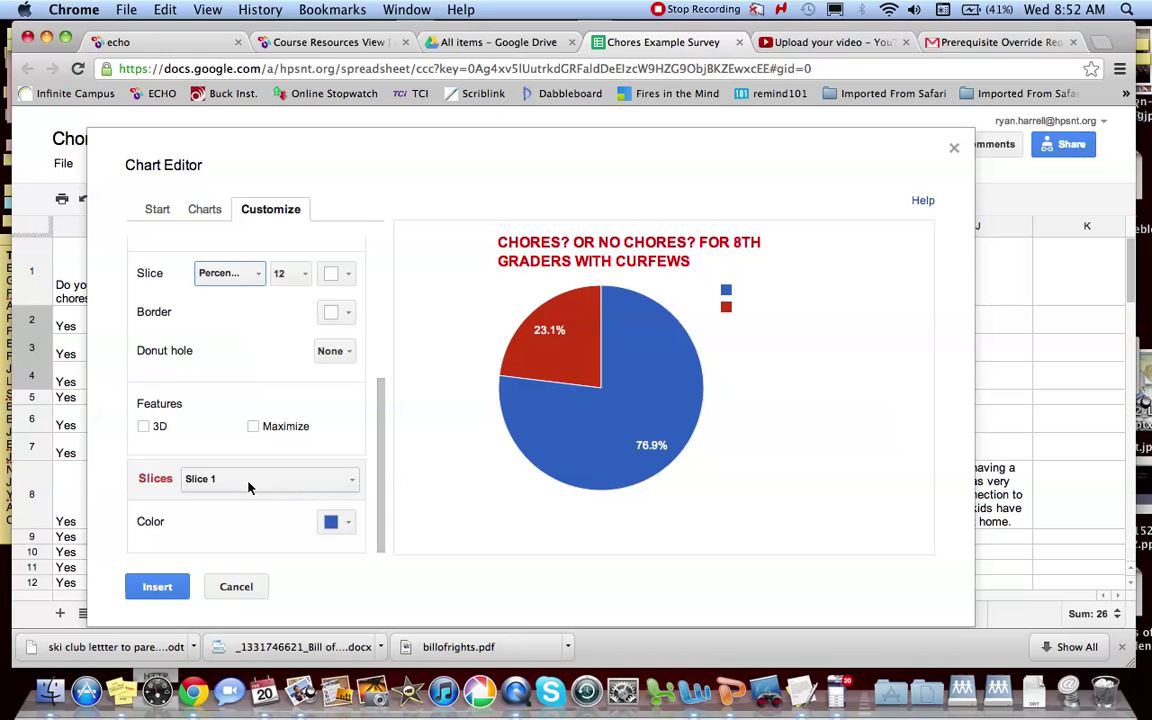
Colour Slice 1, the 76.9% slice, purple.
left_click(353, 481)
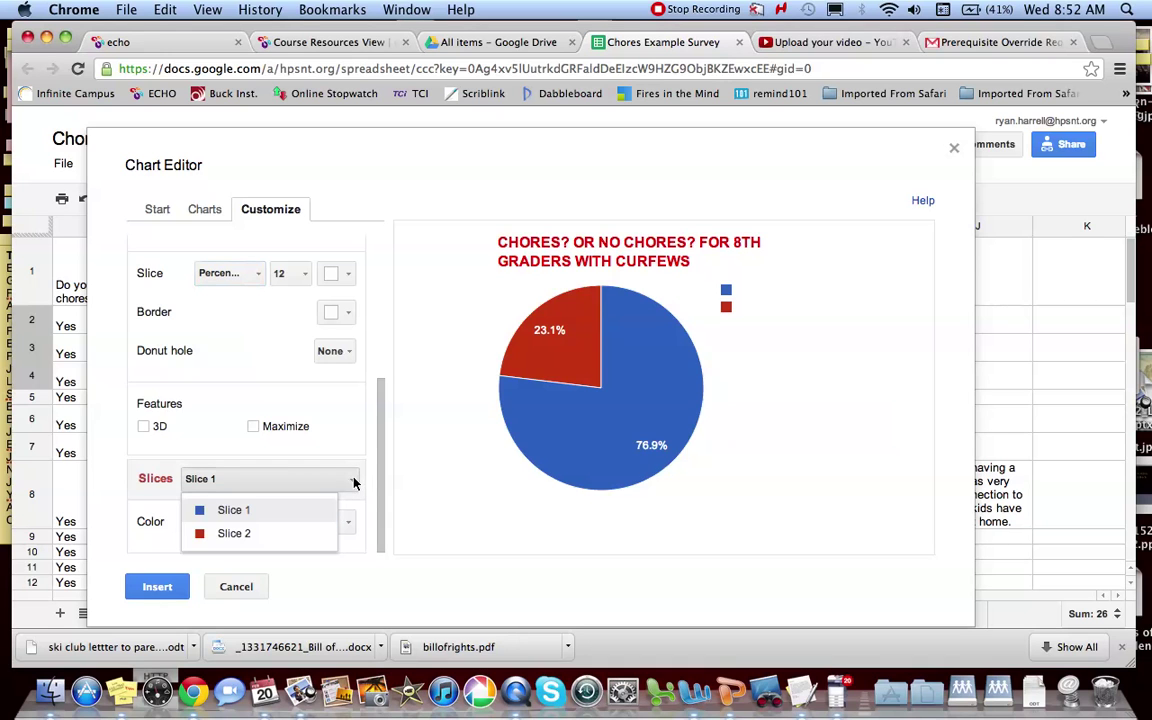
left_click(353, 481)
left_click(257, 471)
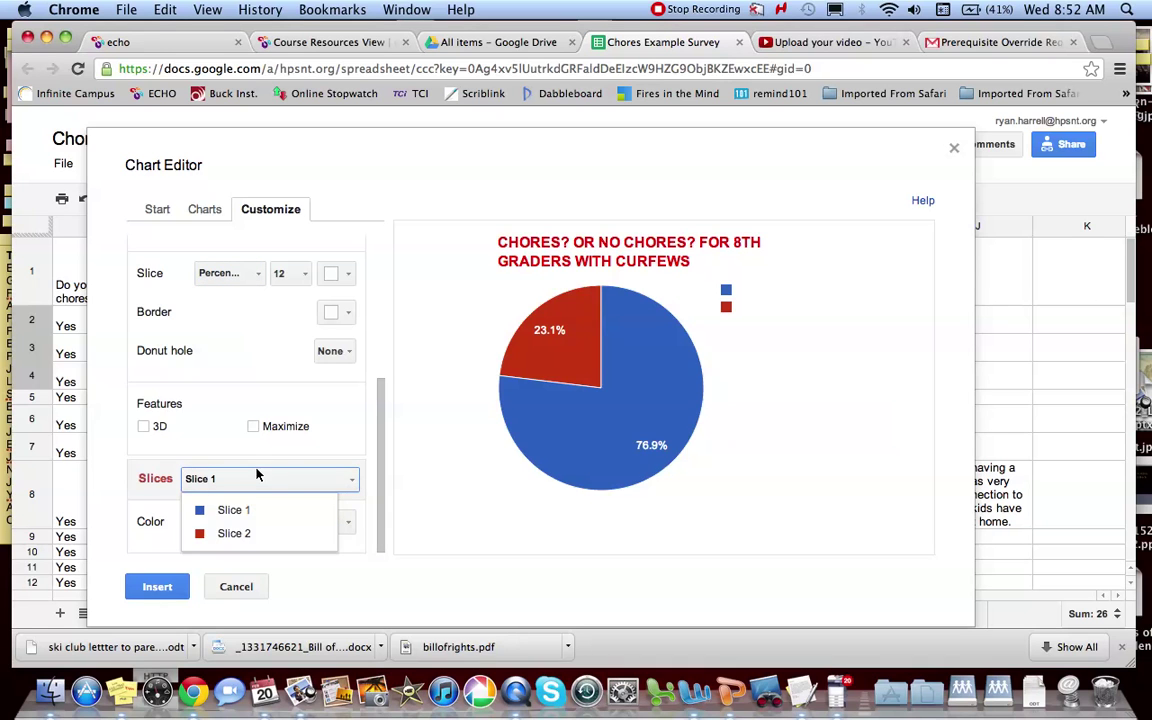
left_click(349, 485)
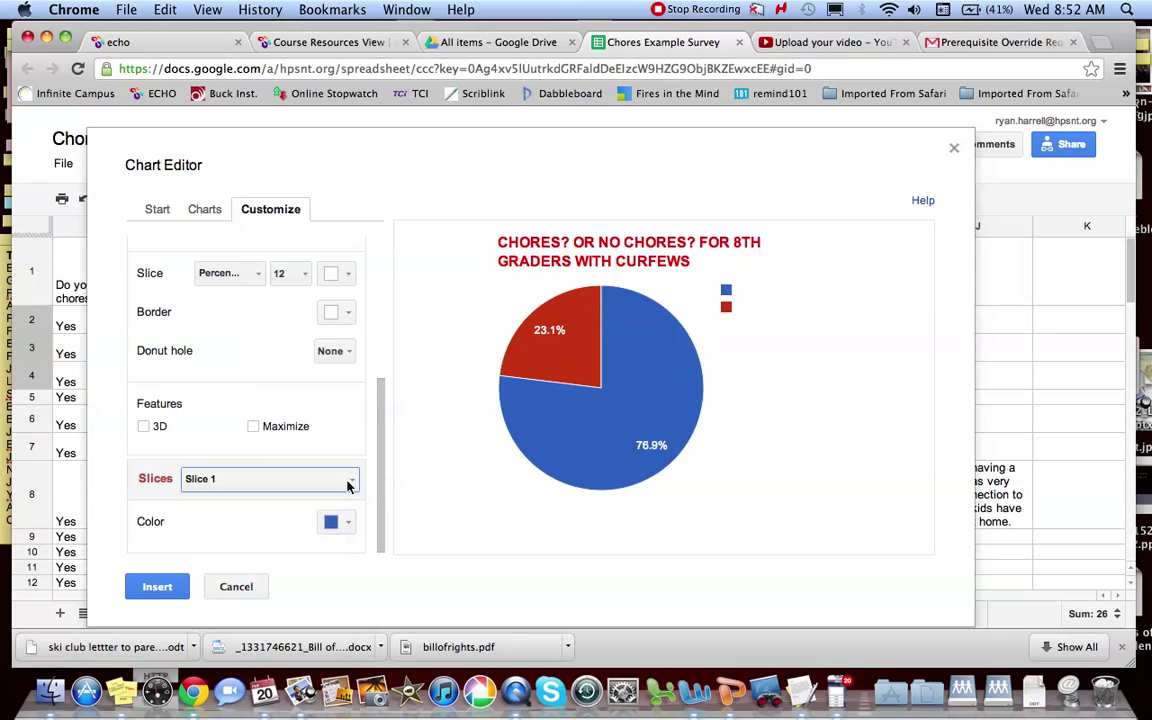
left_click(343, 523)
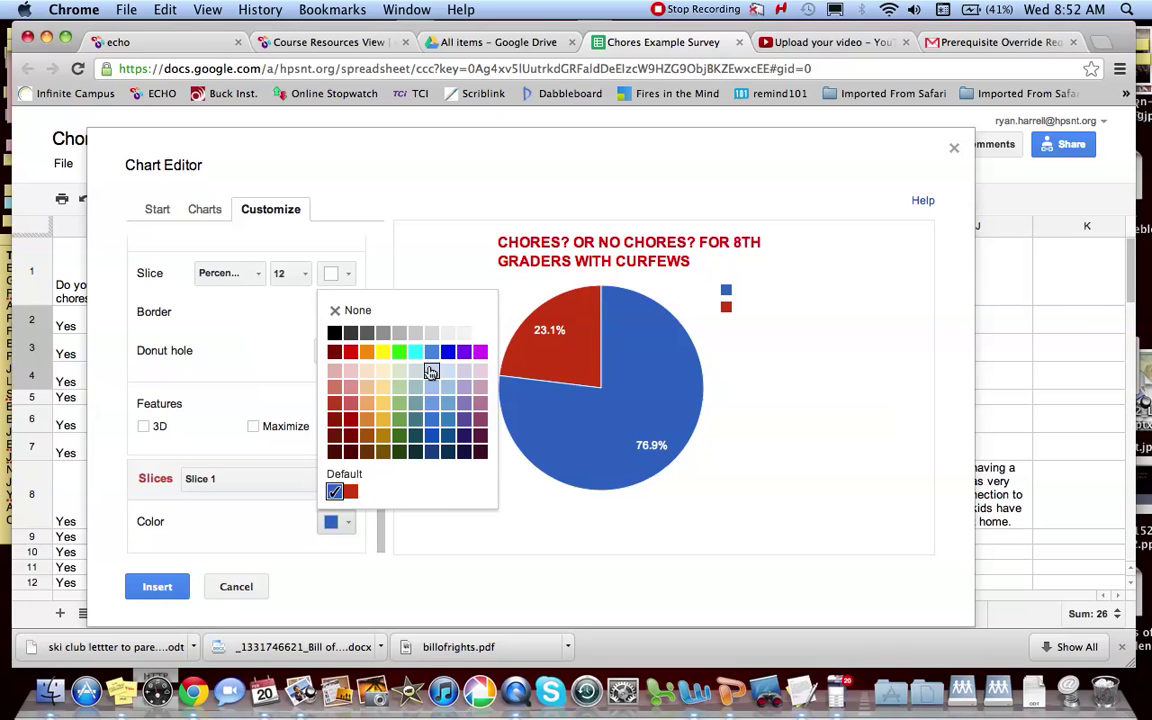
left_click(480, 352)
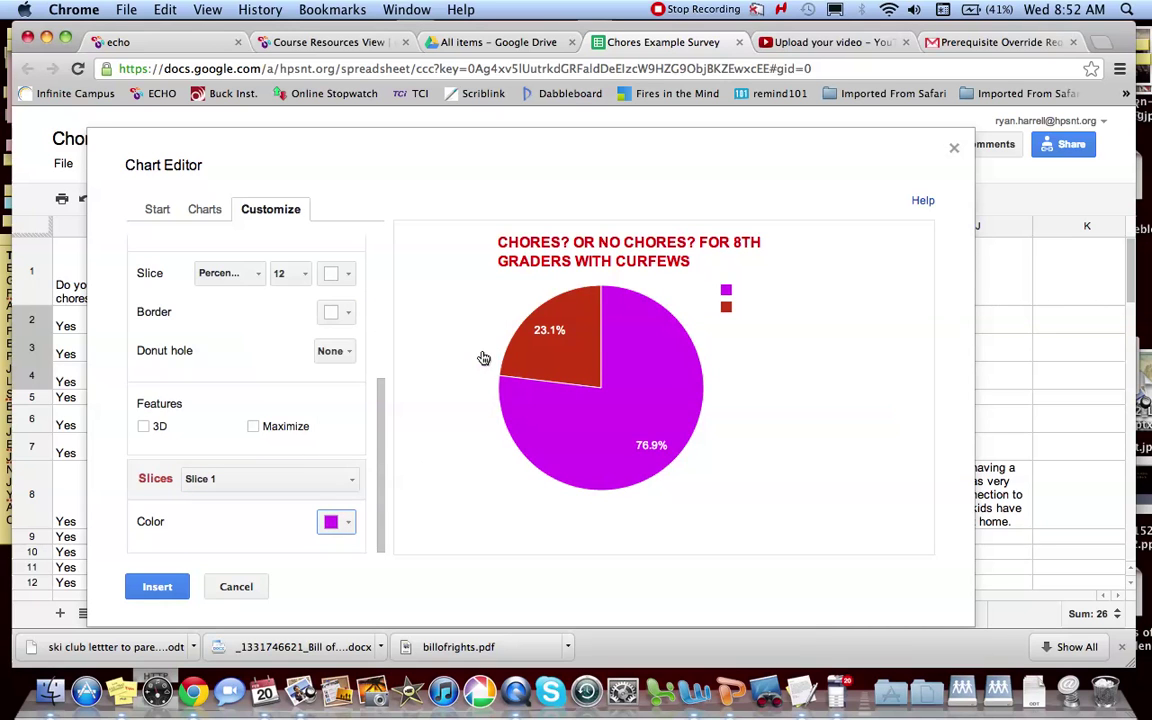
Colour Slice 2, the 23.1% slice, bright green.
left_click(351, 485)
left_click(309, 534)
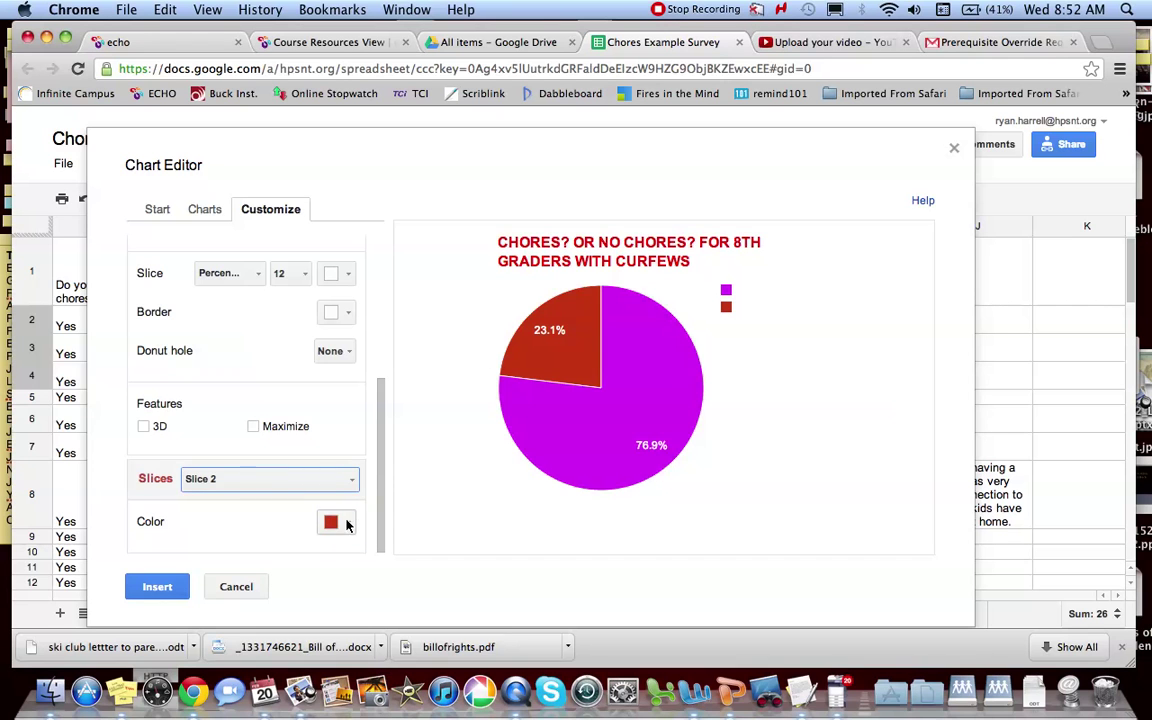
left_click(349, 524)
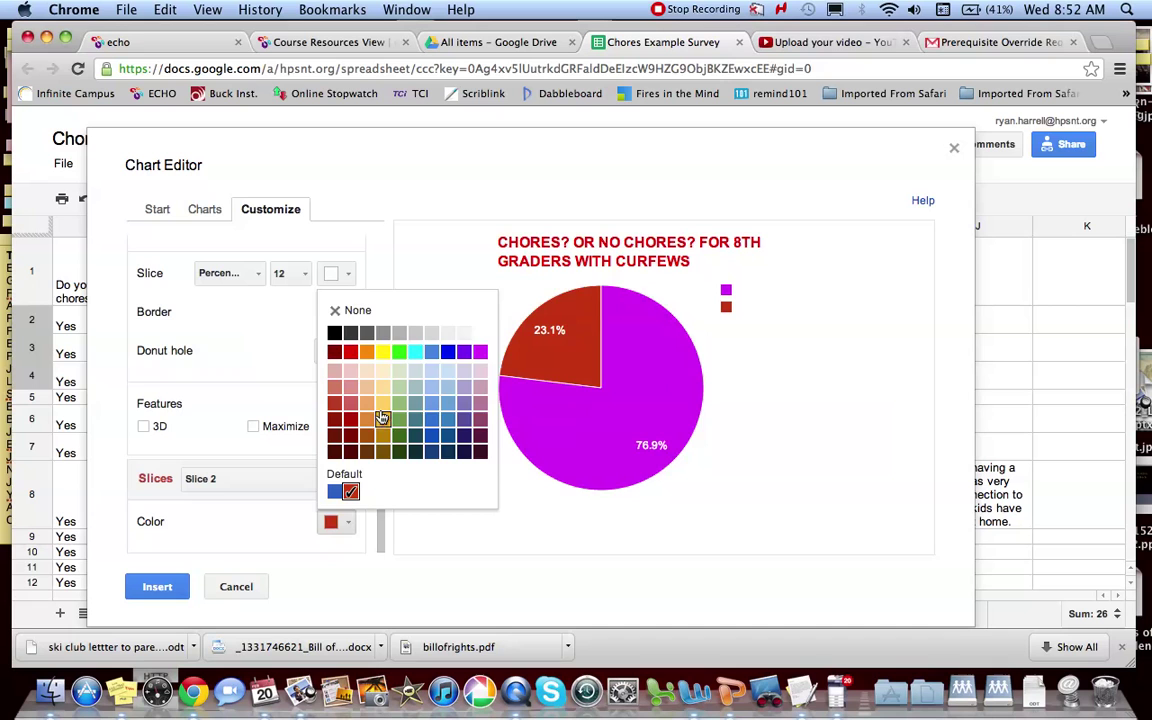
left_click(399, 352)
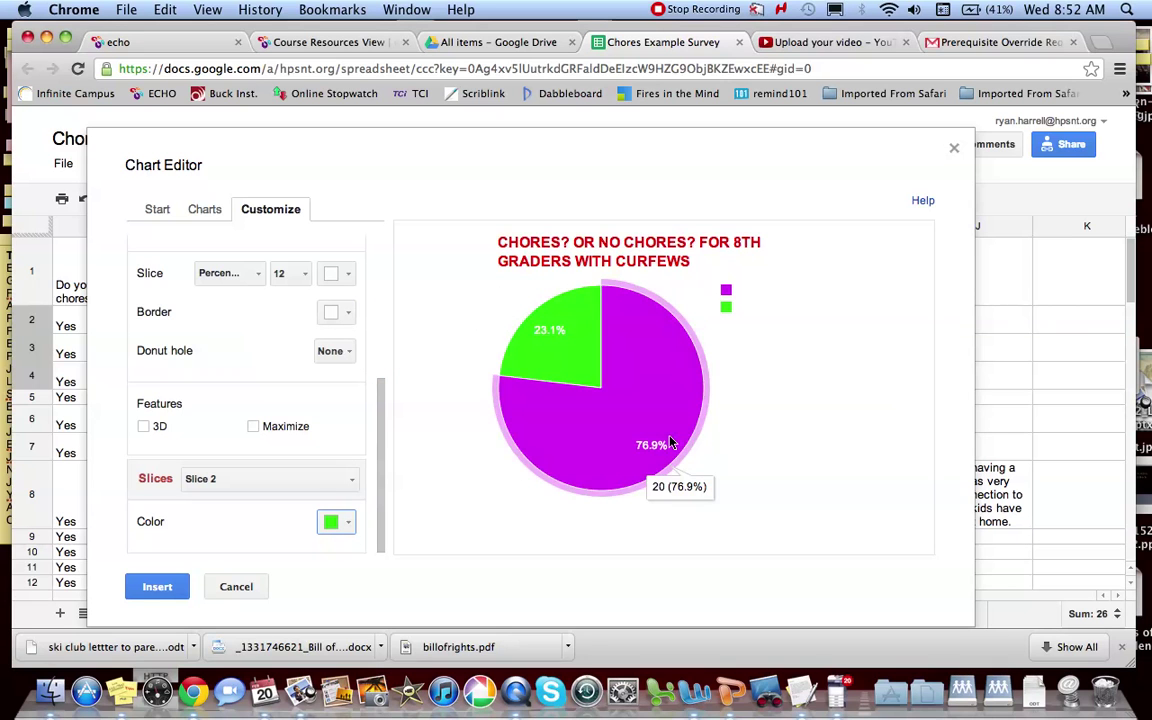
scroll(372, 475, "up", 5)
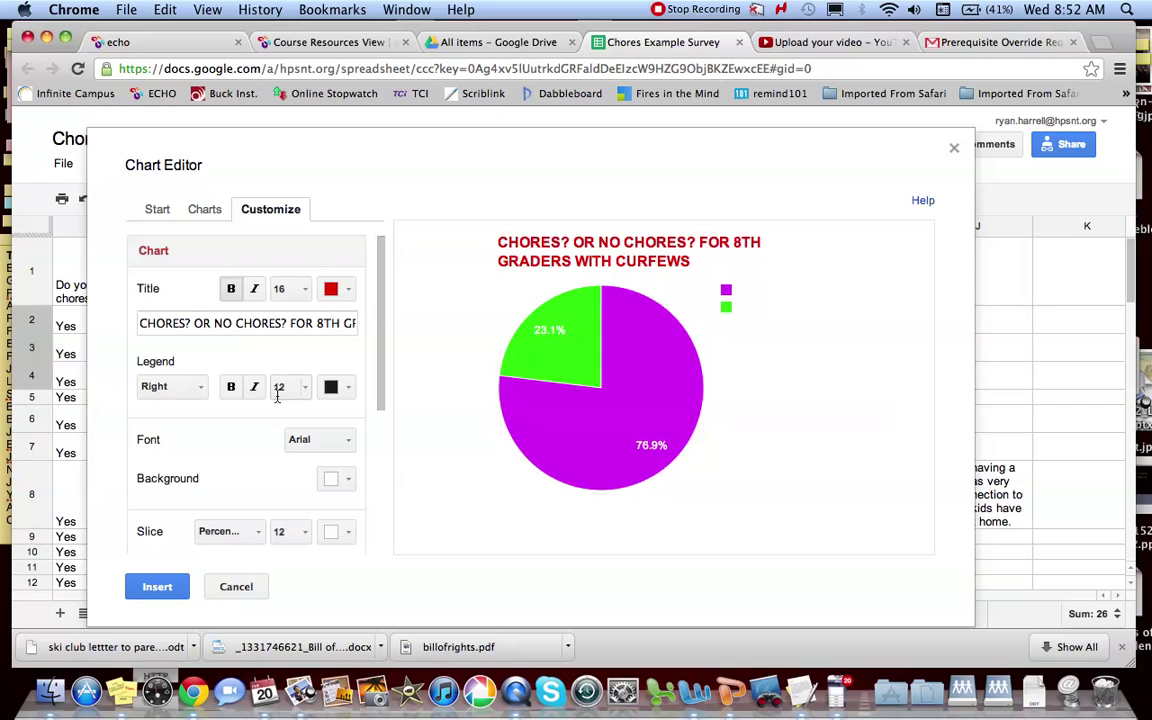
Try the Labeled legend option, then set the legend to None.
scroll(277, 395, "down", 3)
scroll(272, 386, "down", 1)
scroll(267, 378, "up", 4)
left_click(200, 363)
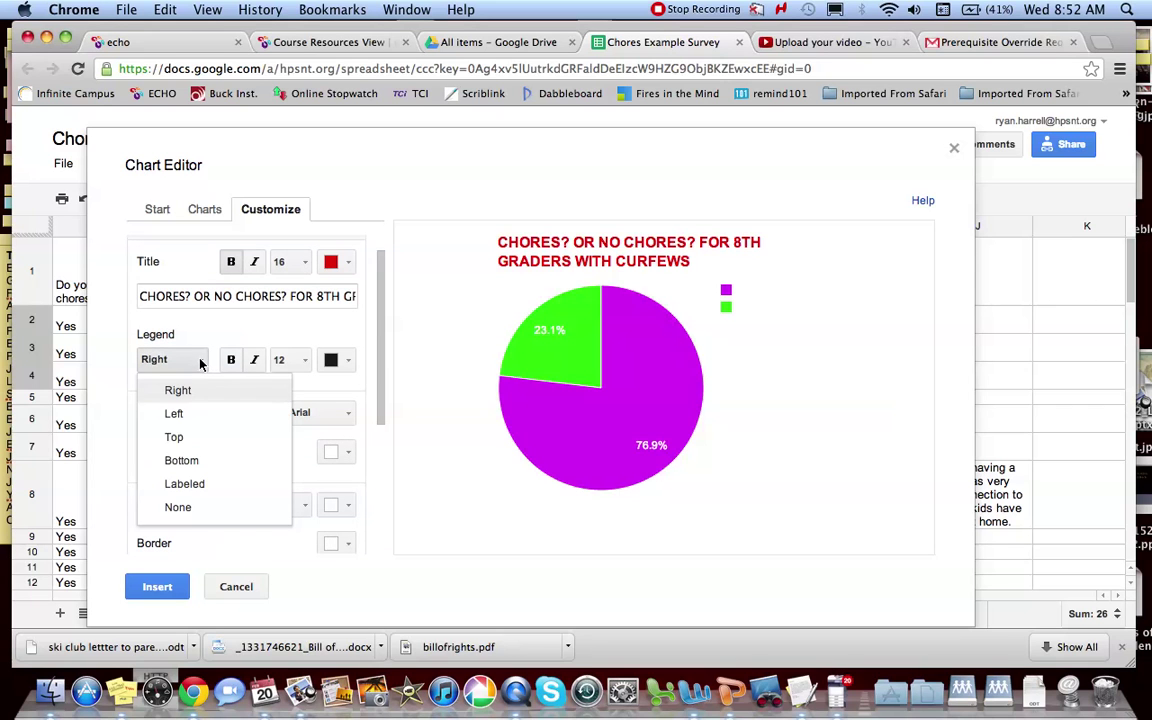
left_click(199, 484)
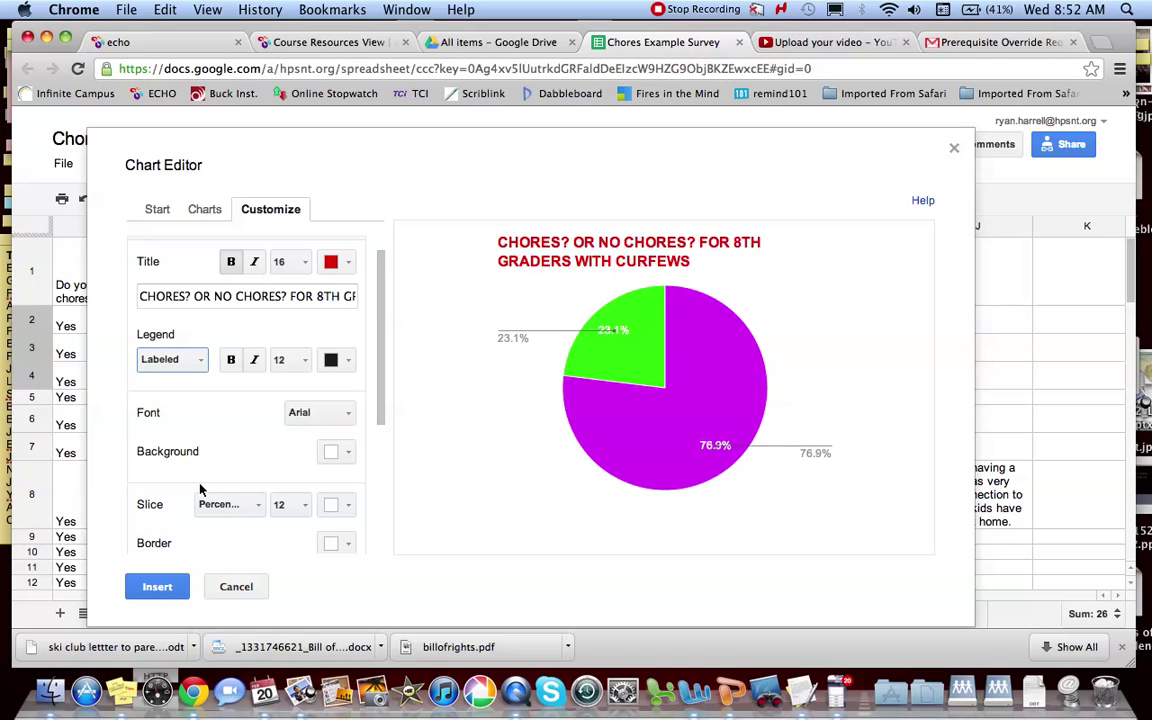
left_click(199, 361)
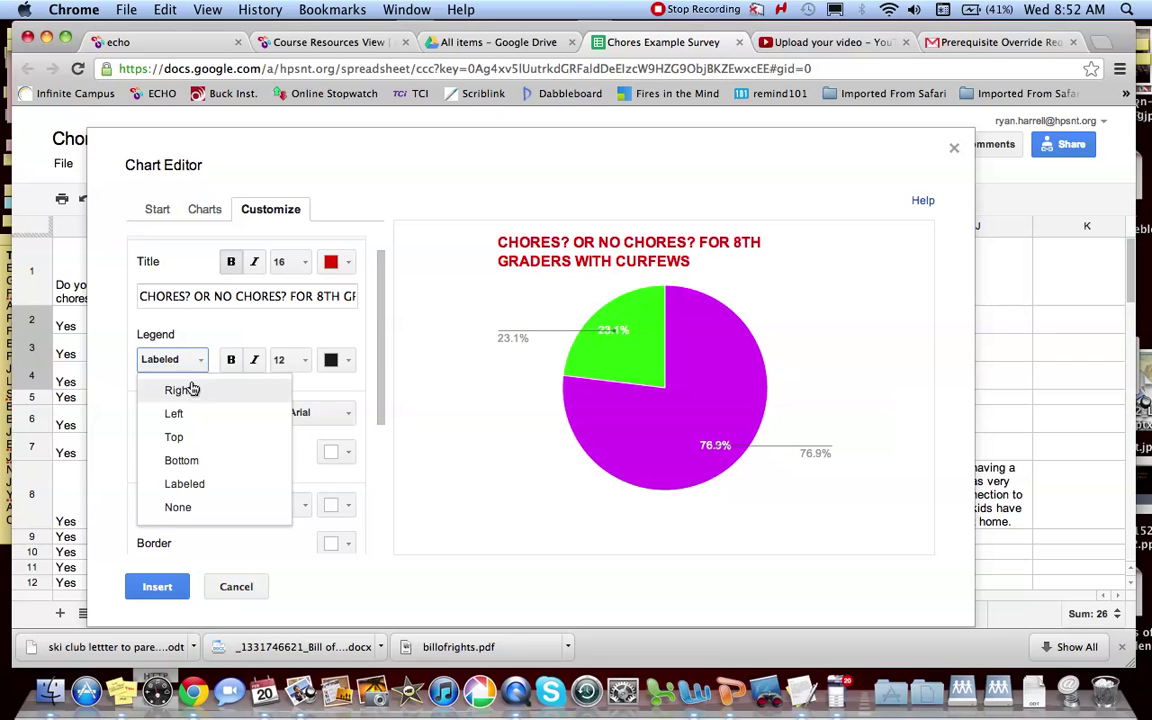
left_click(187, 508)
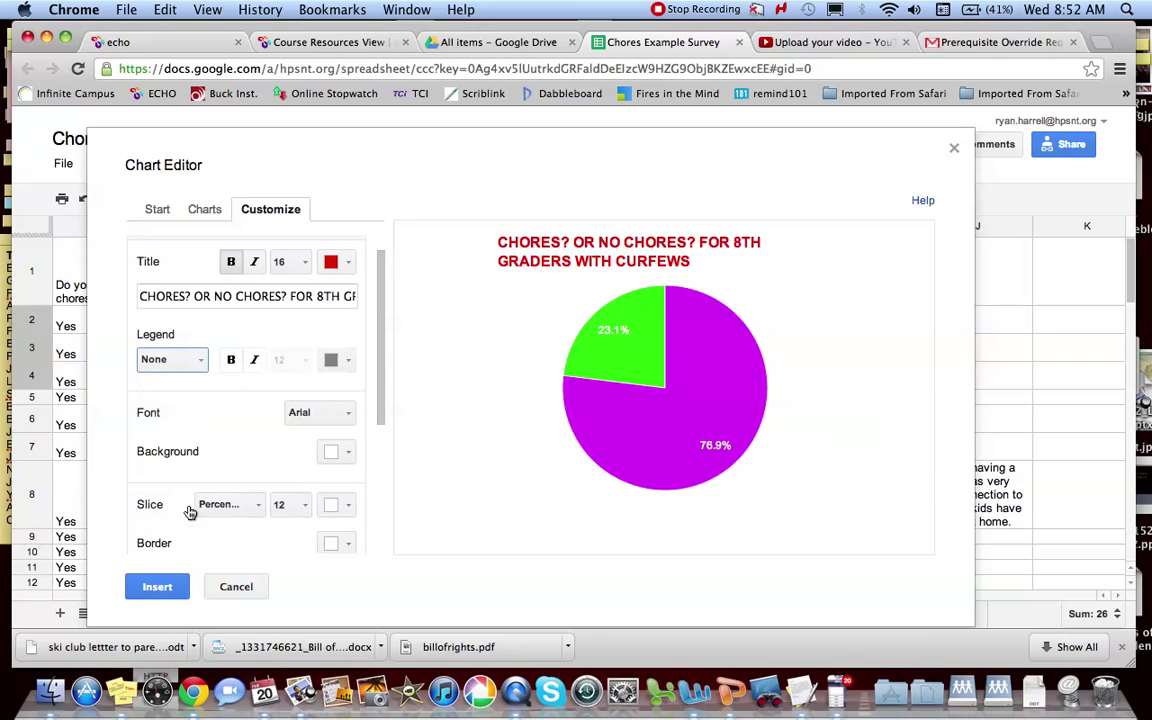
scroll(308, 512, "down", 5)
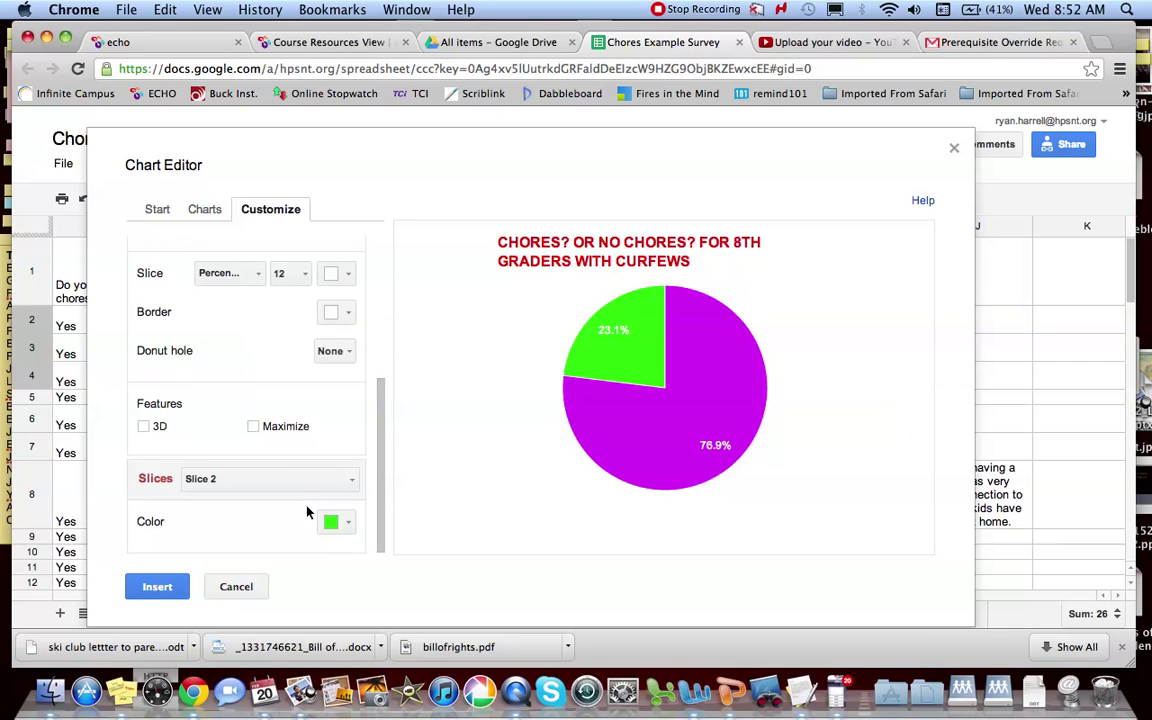
scroll(308, 512, "up", 5)
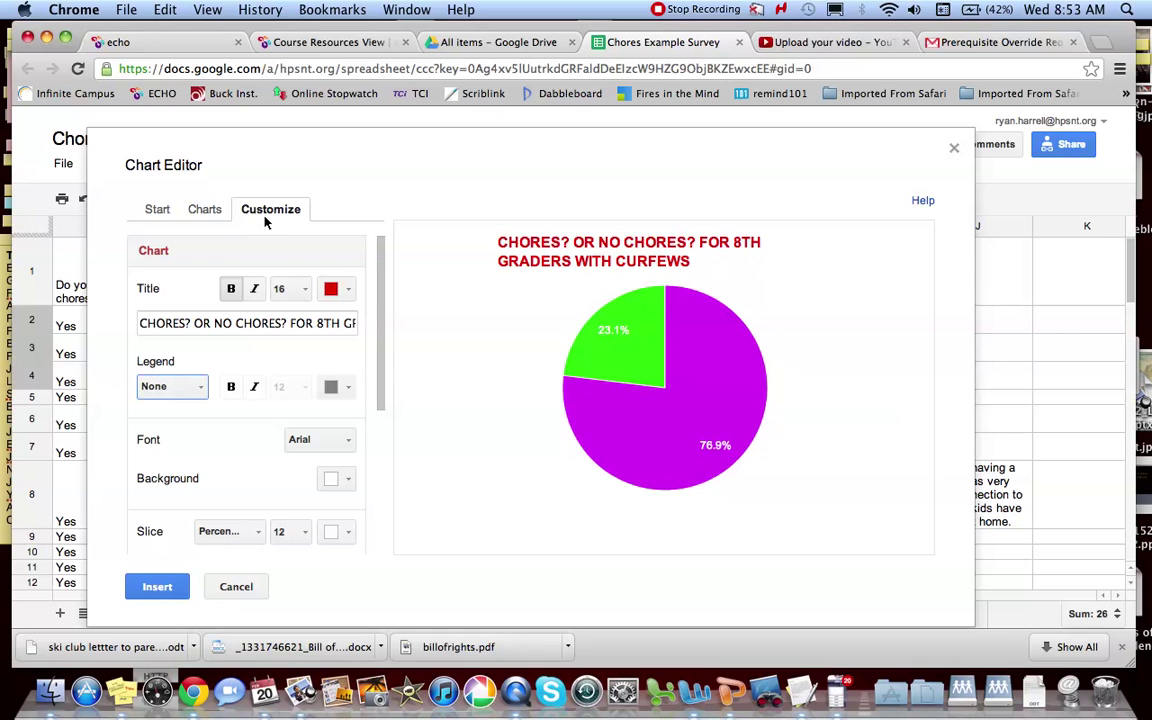
scroll(238, 409, "down", 1)
scroll(238, 409, "down", 4)
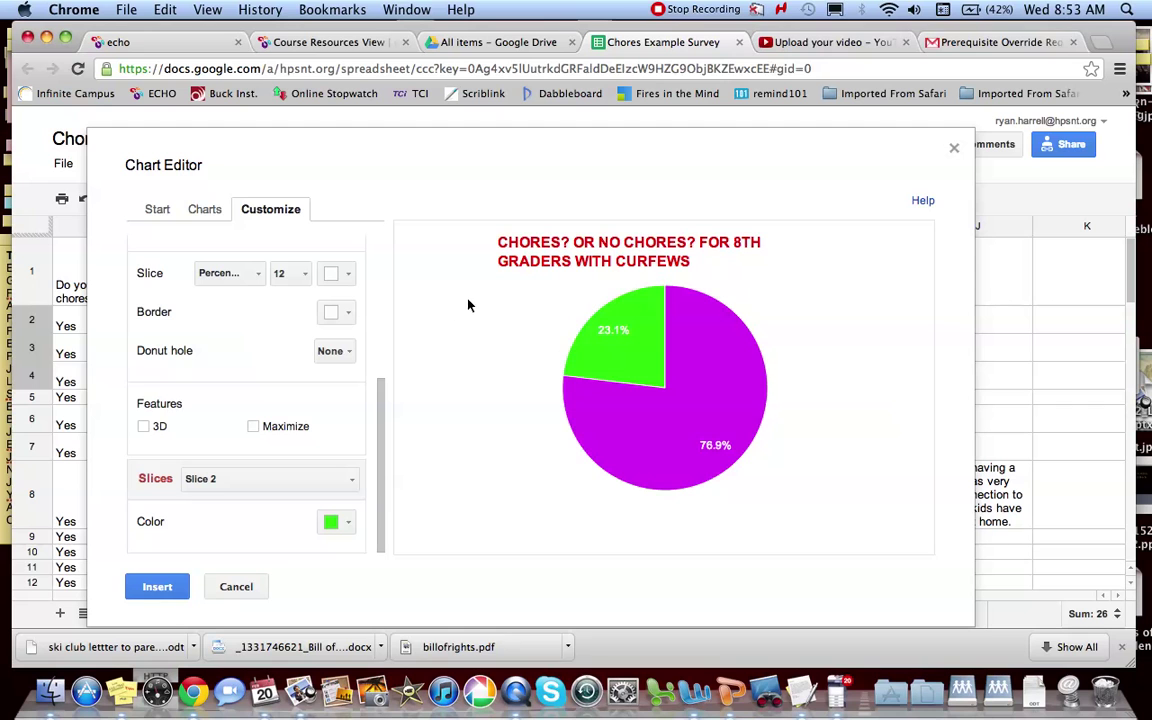
mouse_move(585, 344)
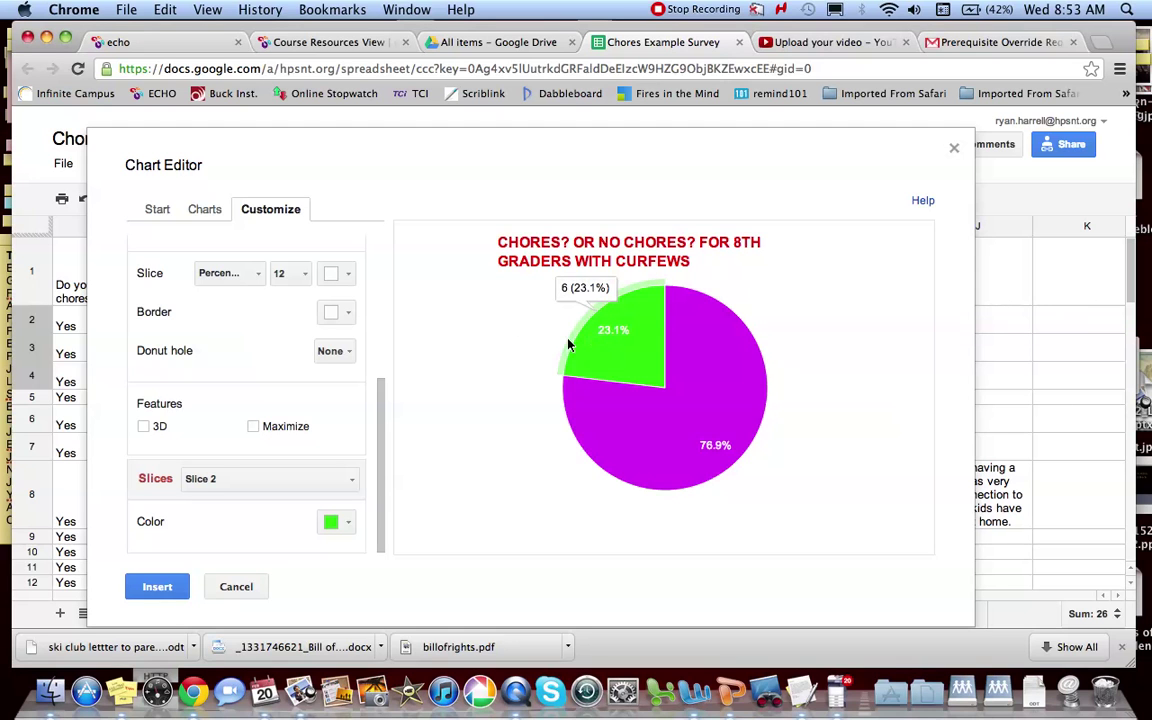
scroll(330, 380, "up", 5)
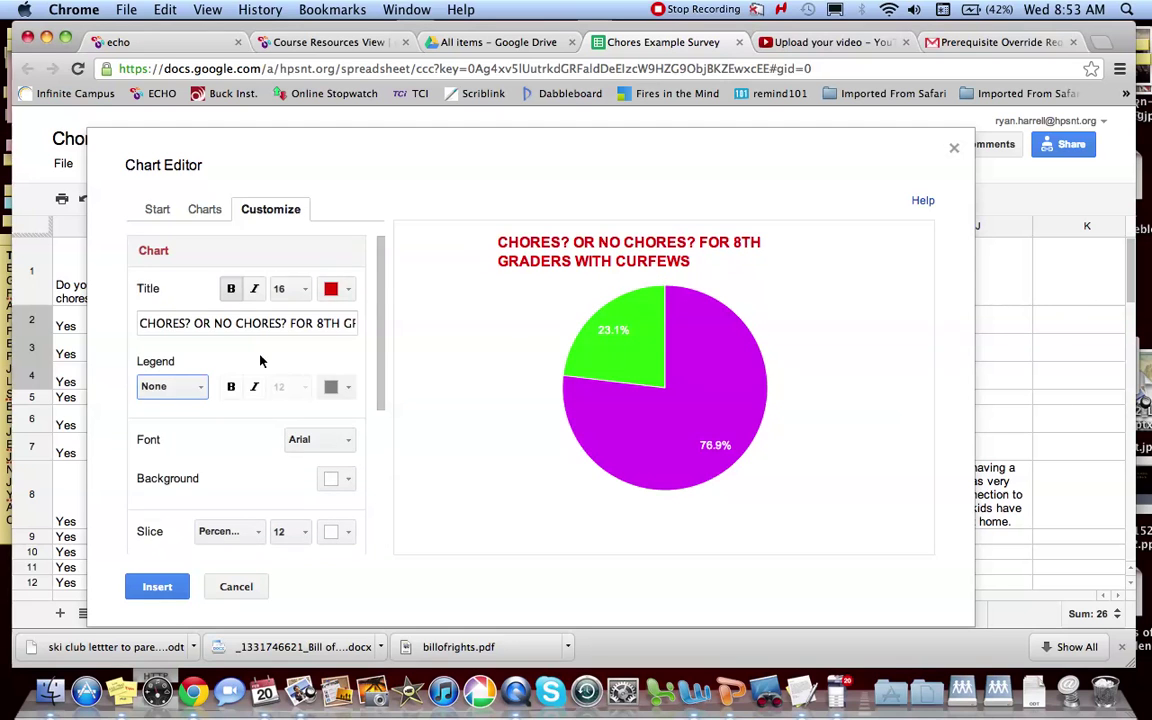
Clear cell F2 and change the chart data range to Sheet1!F2:G4 to include row labels.
left_click(157, 211)
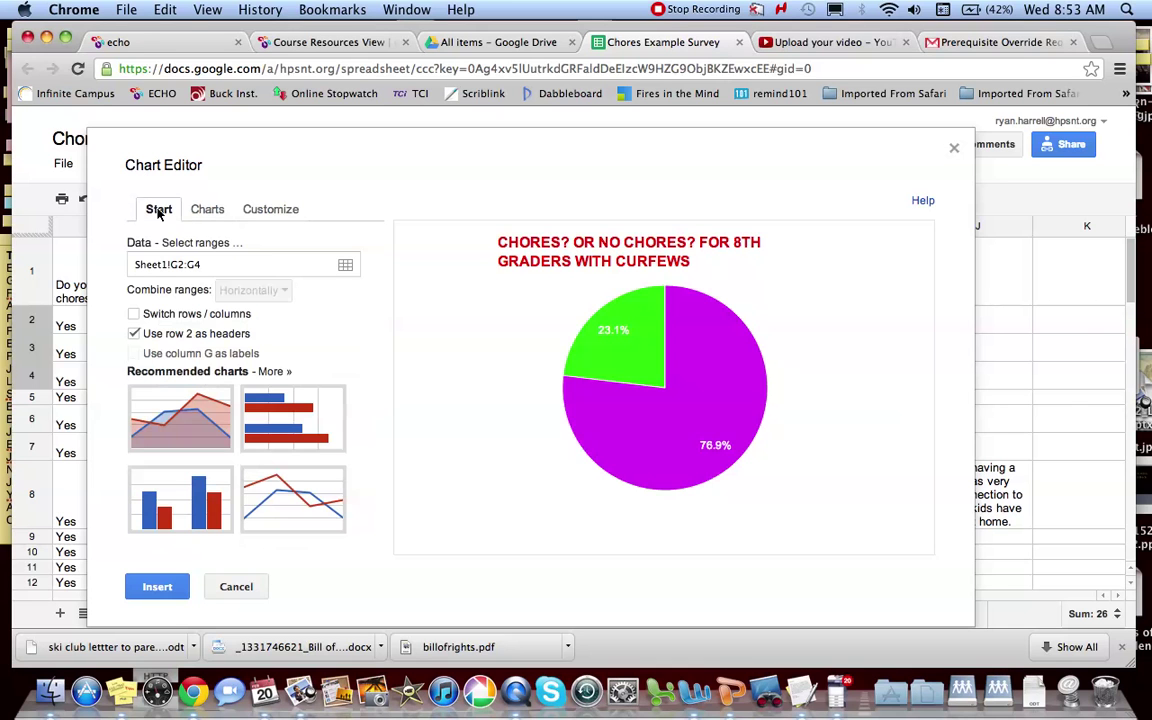
left_click(345, 266)
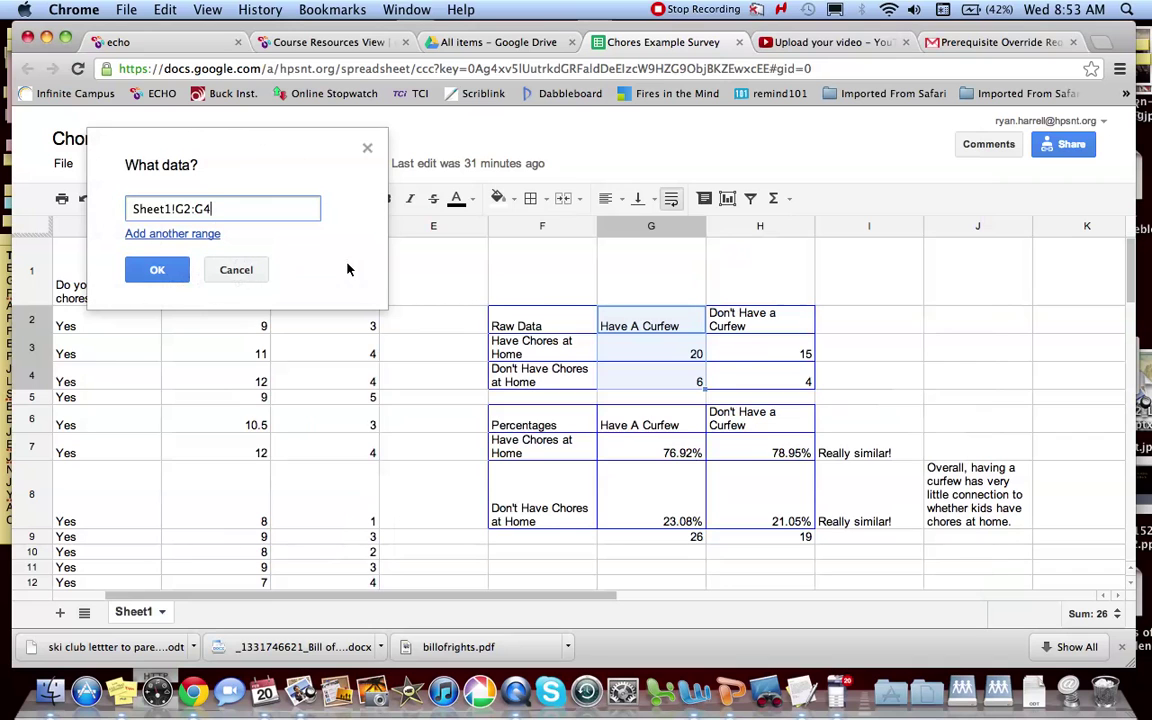
left_click(545, 326)
key("Delete")
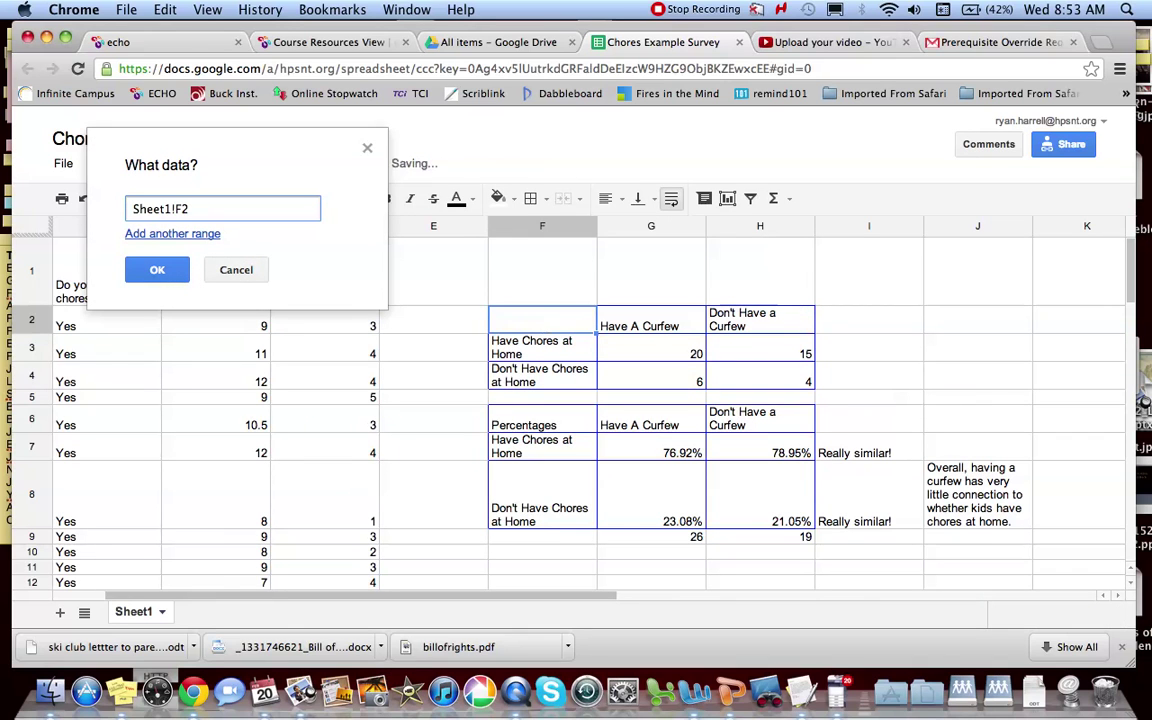
left_click(651, 343)
left_click_drag(553, 327, 625, 380)
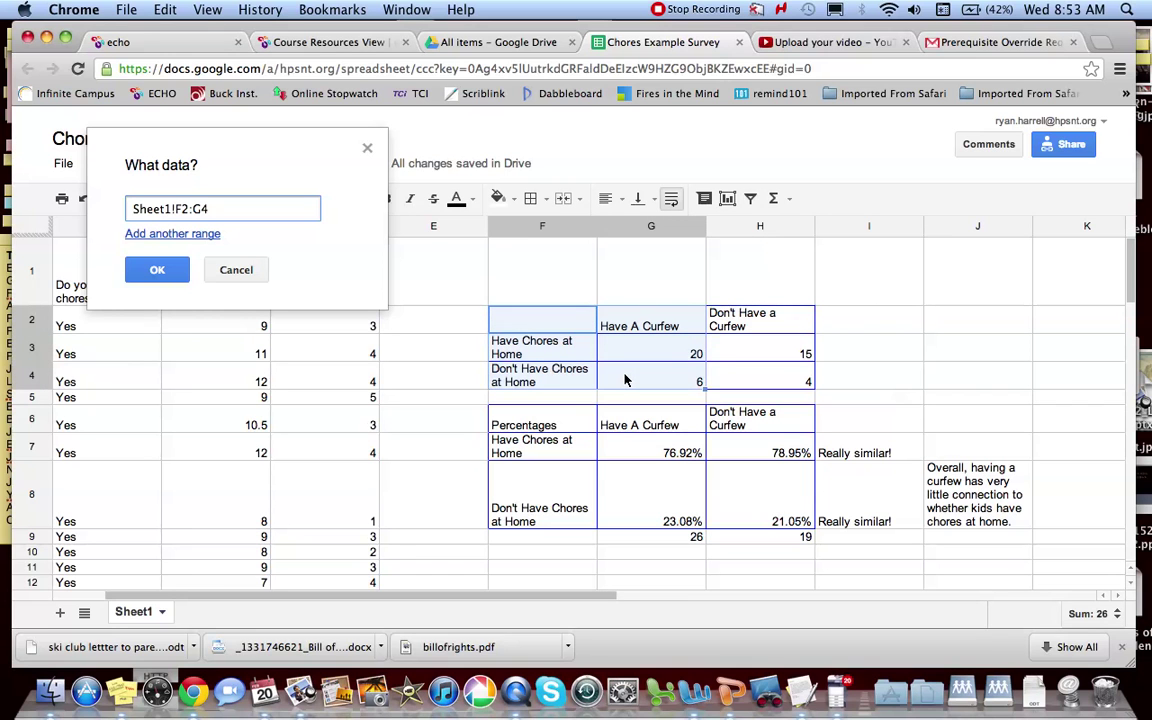
left_click(153, 266)
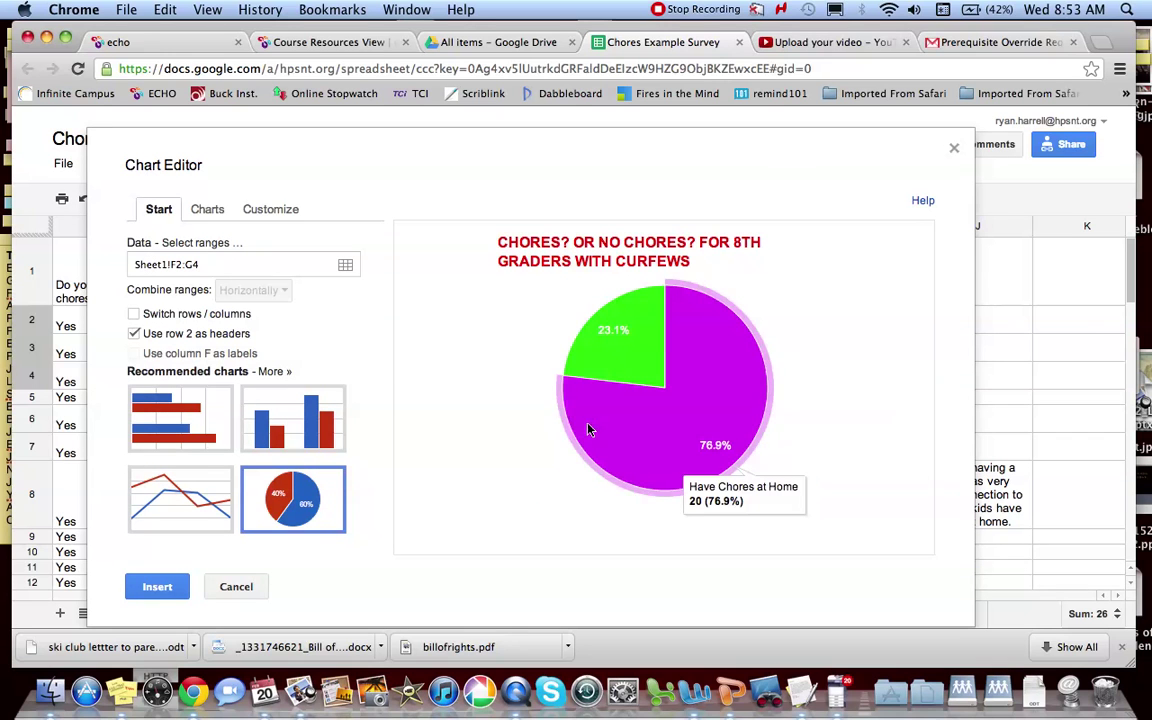
Set the legend to Labeled so slices show category callouts with percentages.
mouse_move(655, 428)
mouse_move(638, 358)
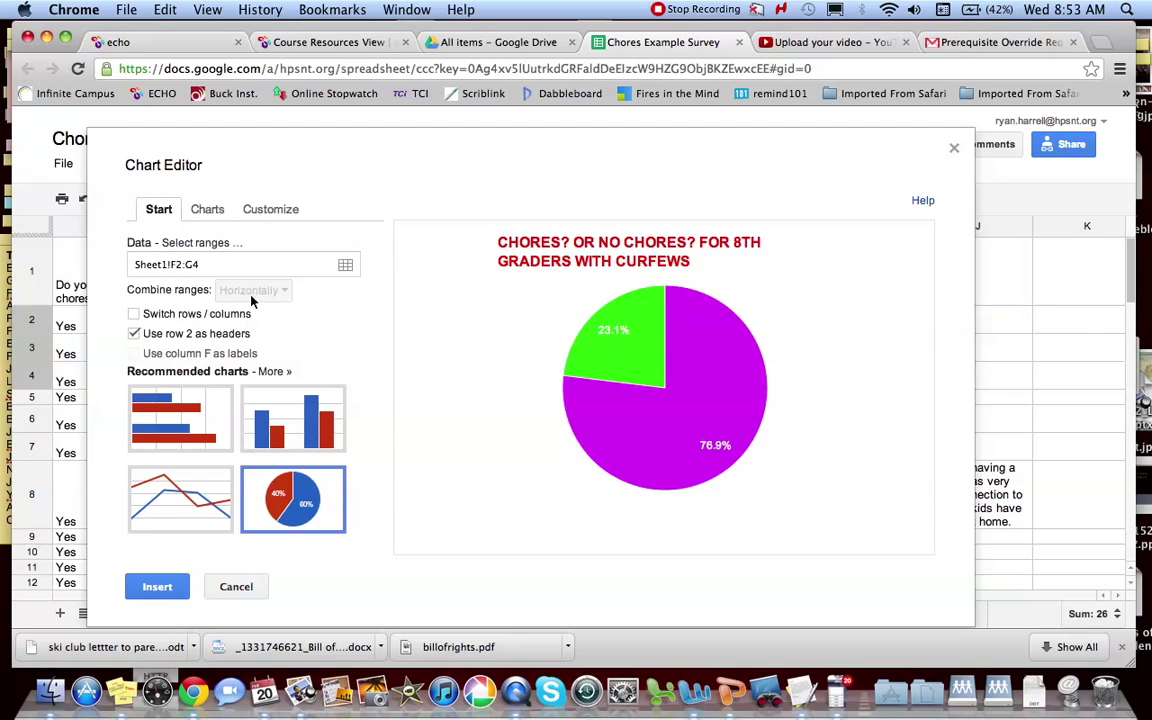
left_click(272, 213)
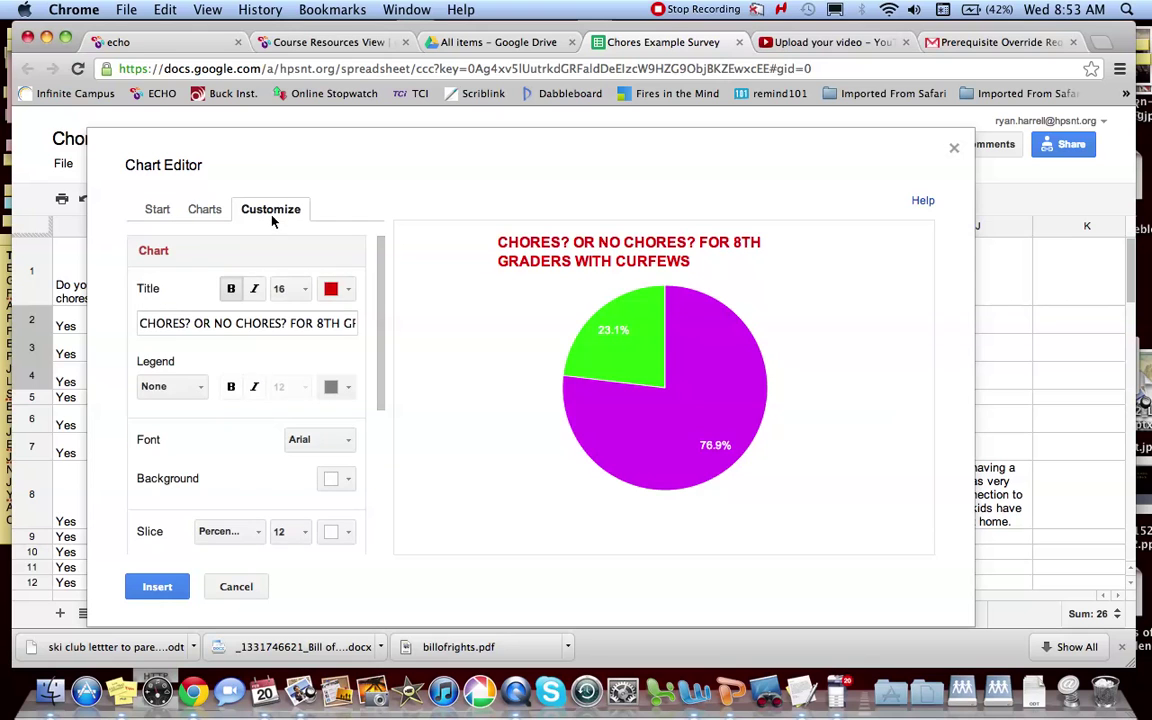
scroll(270, 400, "down", 5)
scroll(215, 393, "up", 5)
left_click(203, 387)
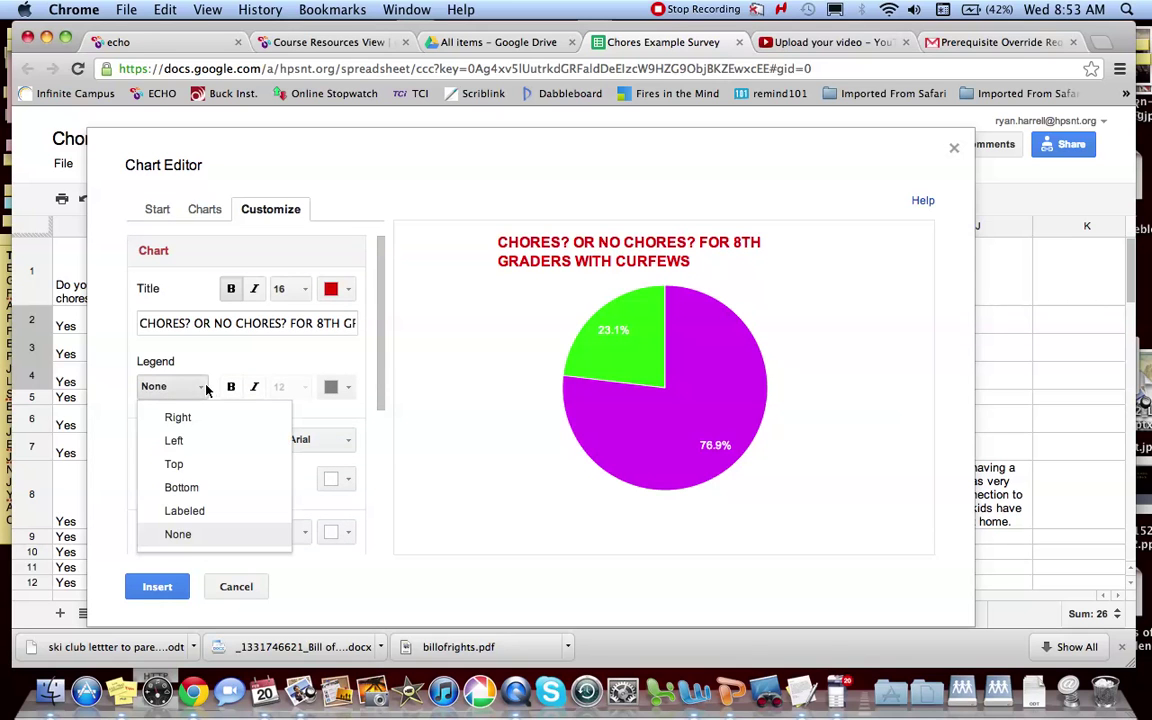
left_click(185, 512)
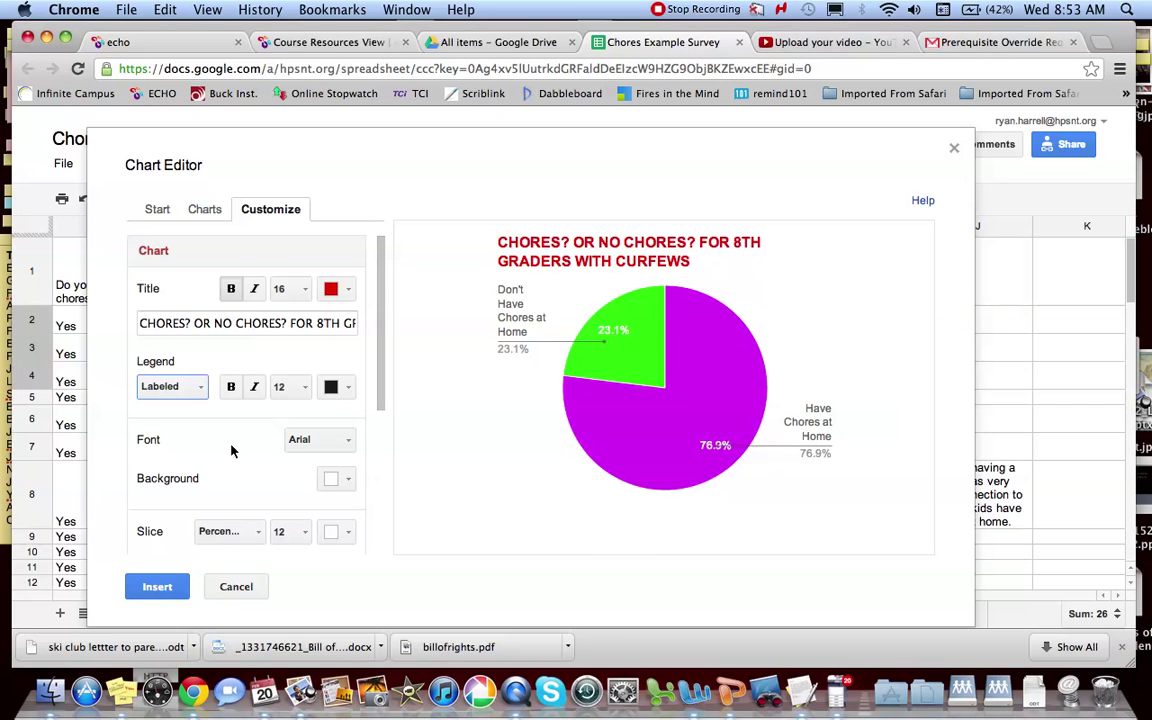
Set the slice label to None to remove in-slice percentages.
scroll(231, 451, "down", 5)
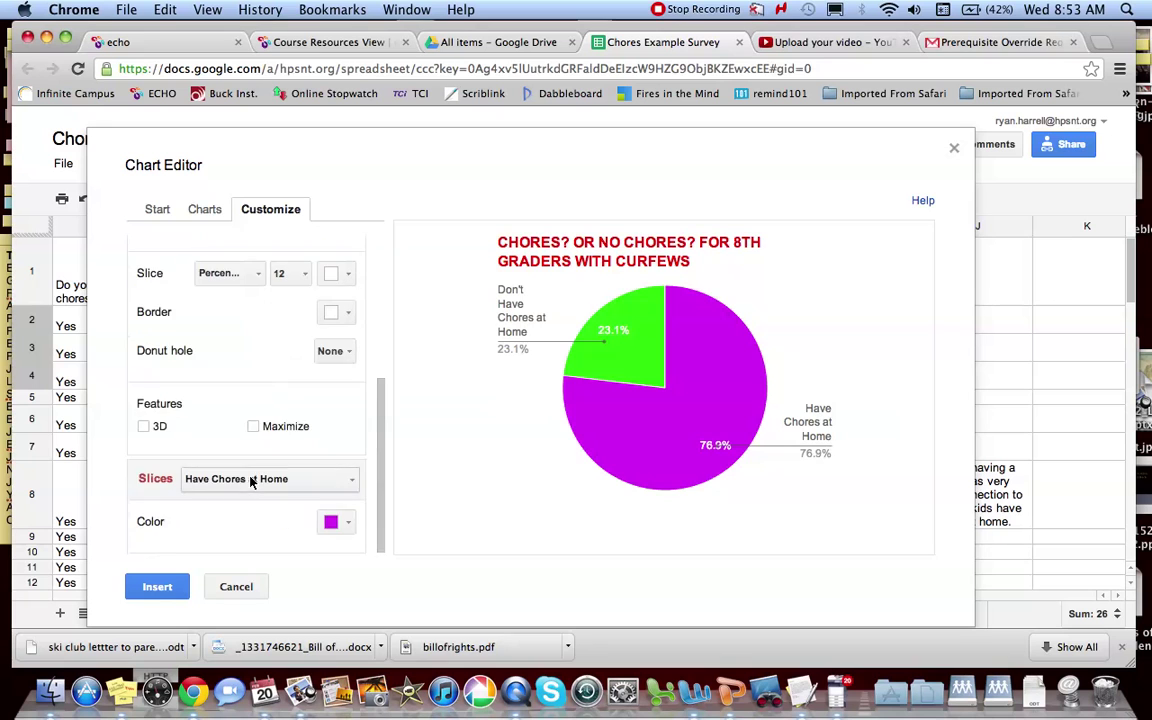
scroll(249, 476, "up", 1)
scroll(255, 459, "up", 4)
left_click(257, 531)
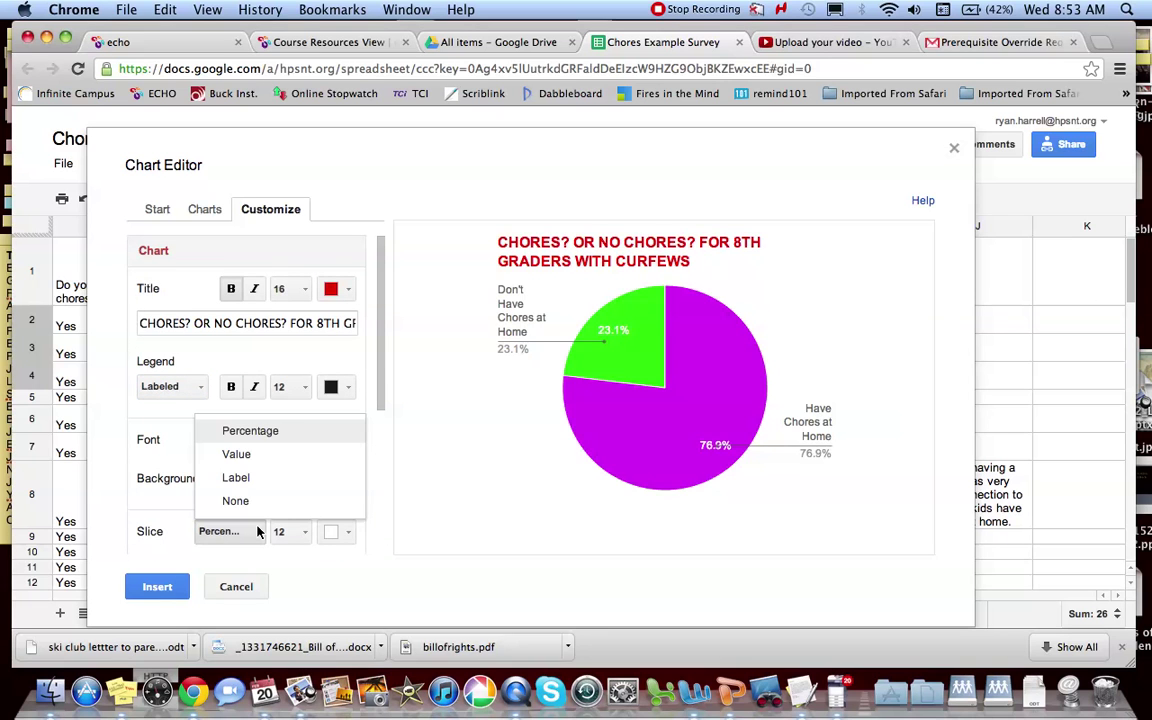
left_click(236, 500)
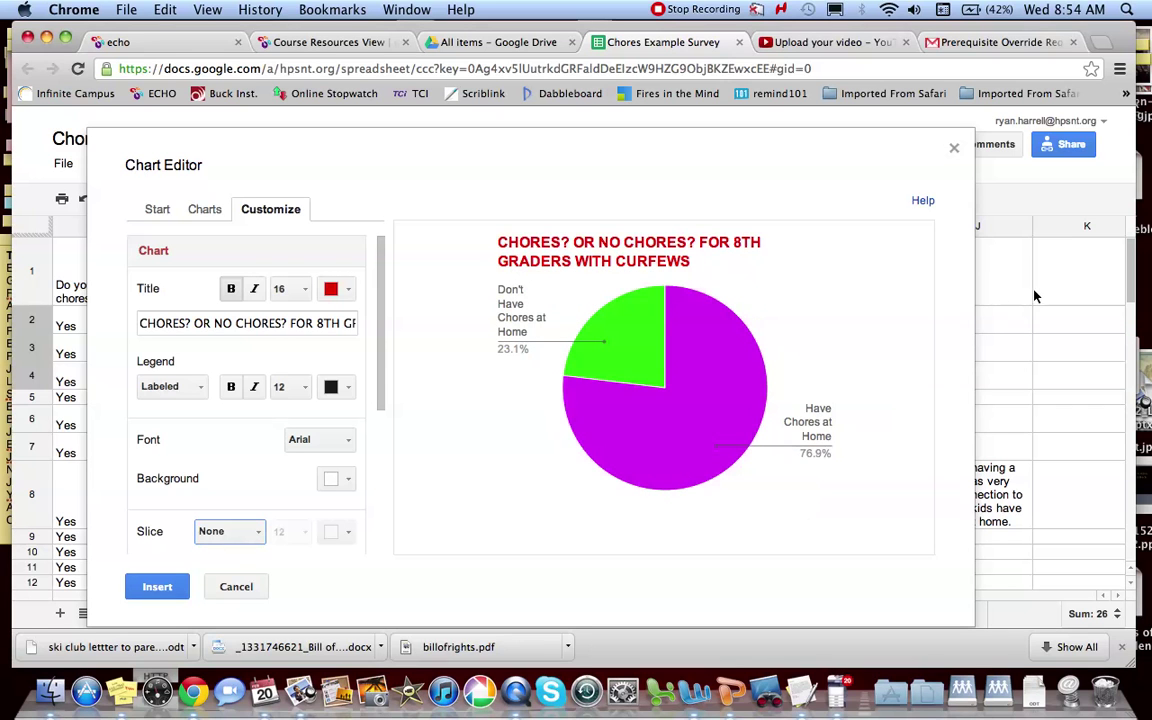
Reopen the data range picker and confirm it stays Sheet1!F2:G4.
left_click(160, 211)
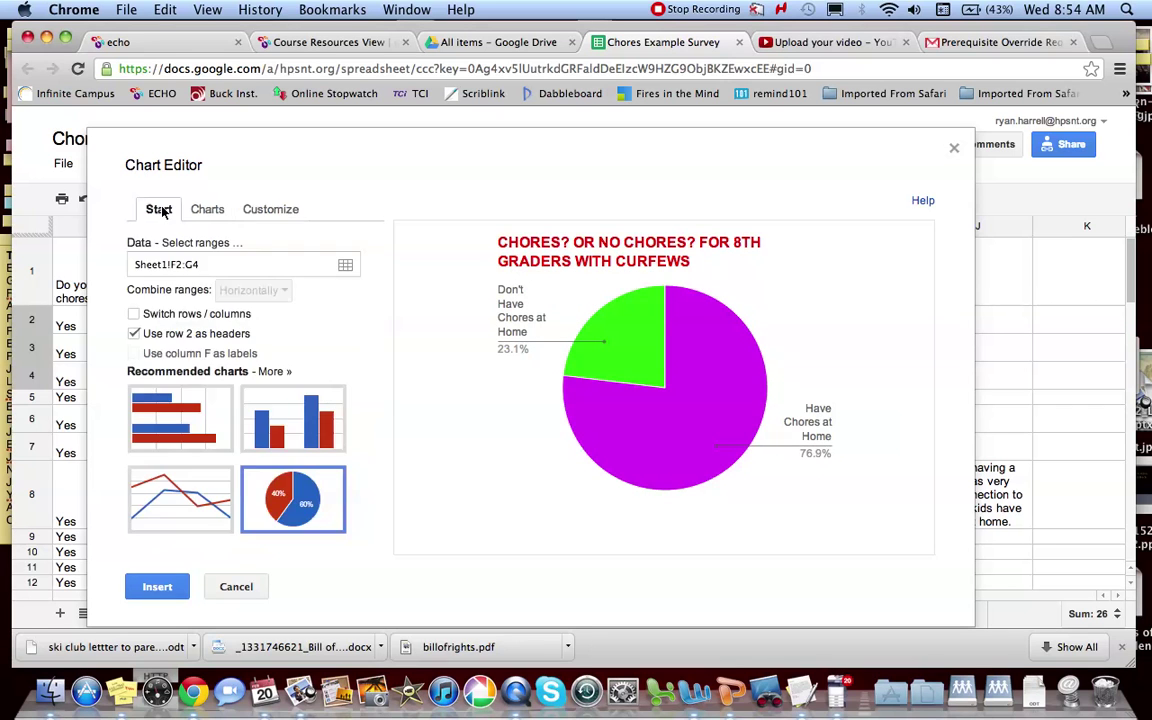
left_click(345, 265)
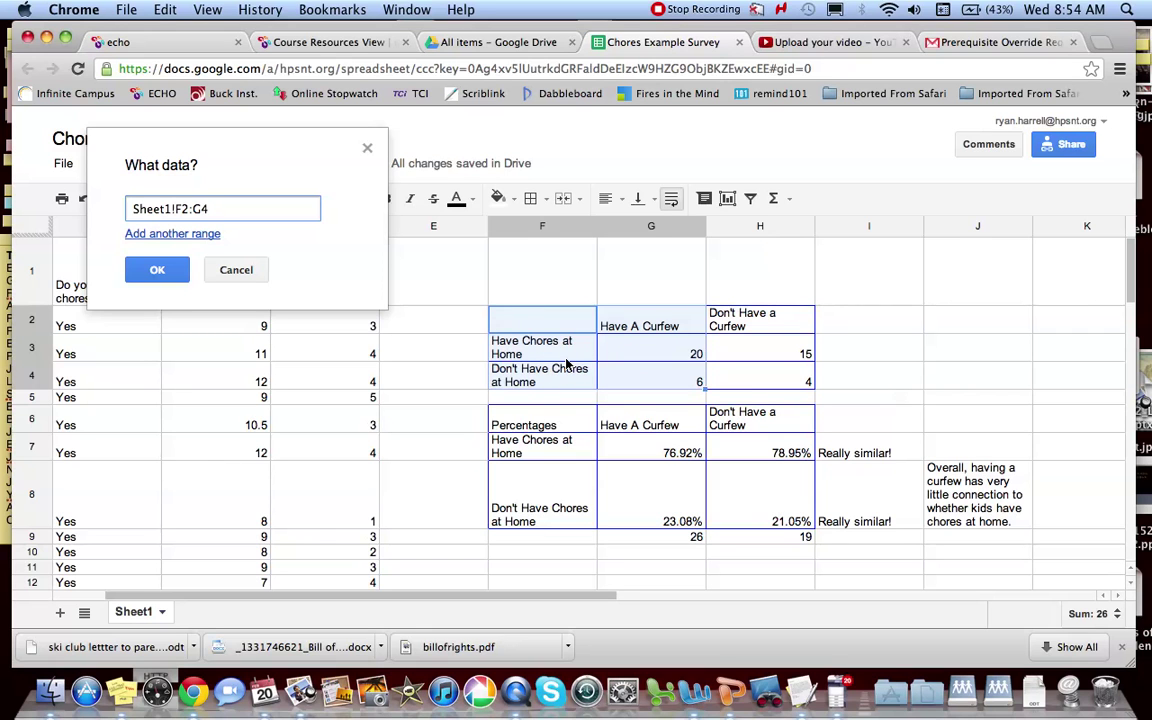
left_click(985, 347)
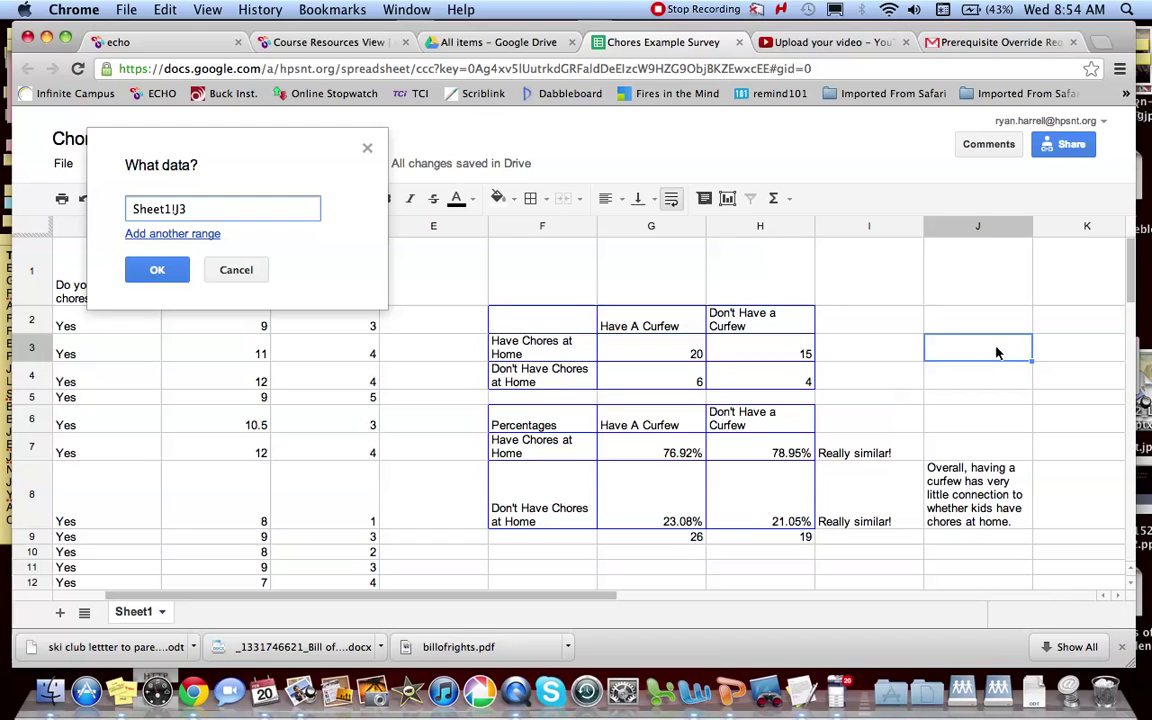
left_click(367, 148)
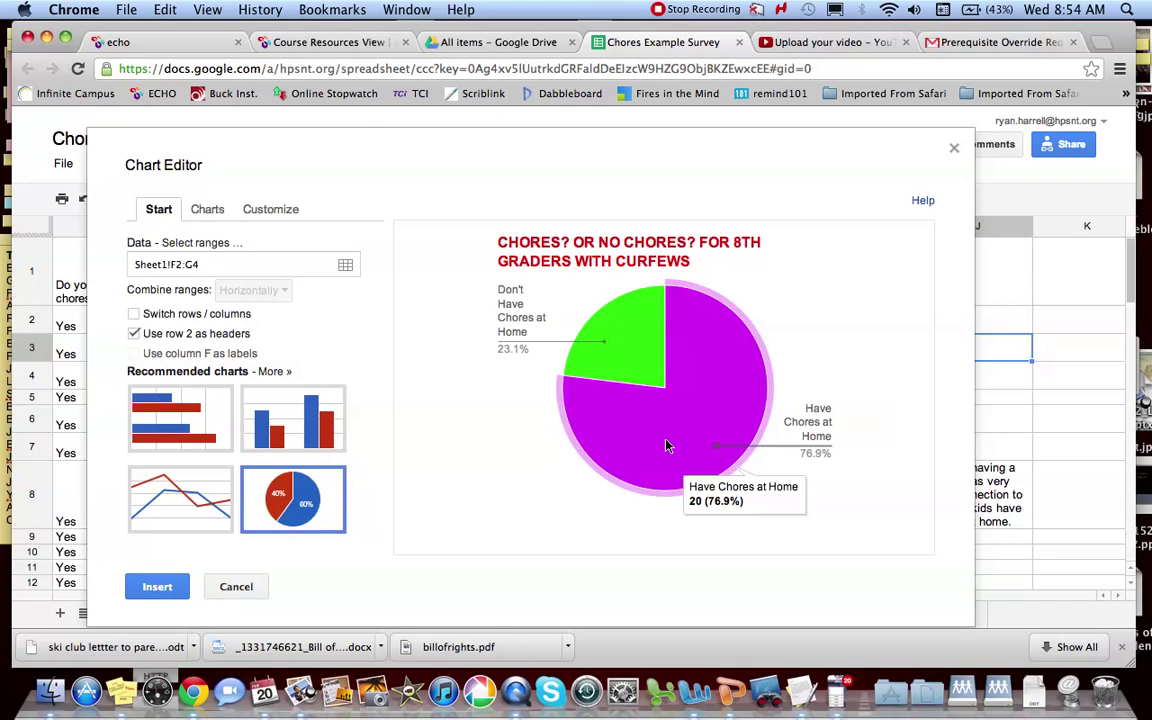
Insert the pie chart, drag it left over columns B–E, and select H2:H4.
left_click(155, 588)
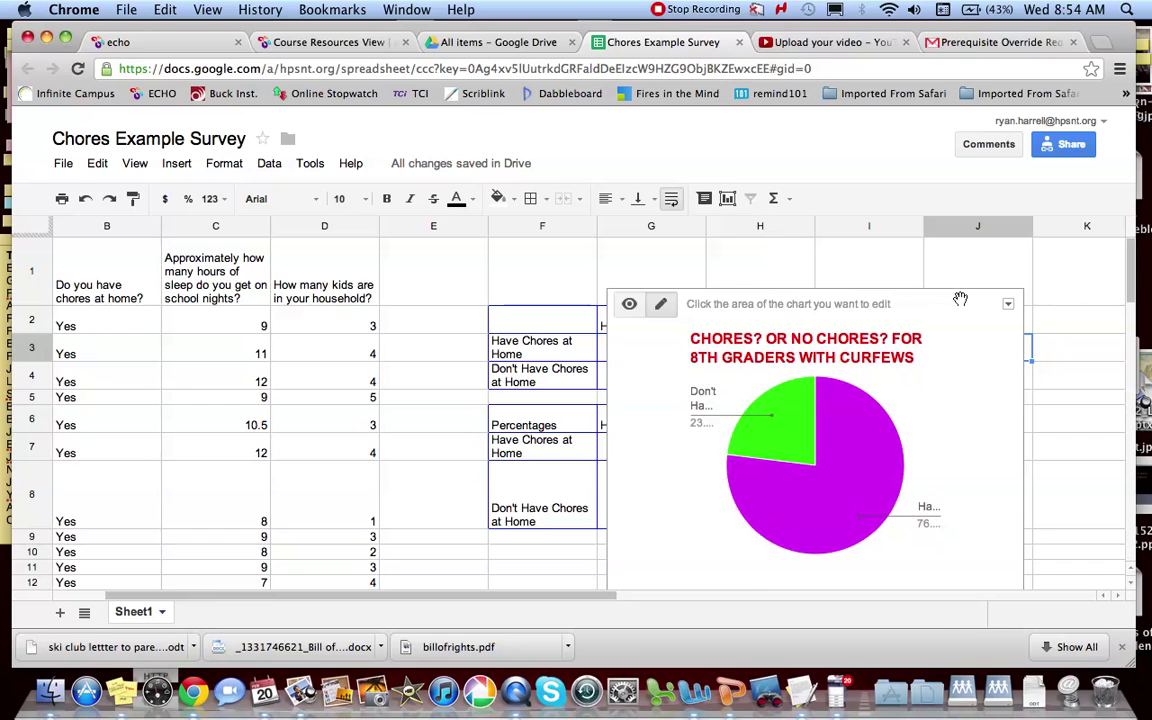
left_click_drag(959, 296, 404, 253)
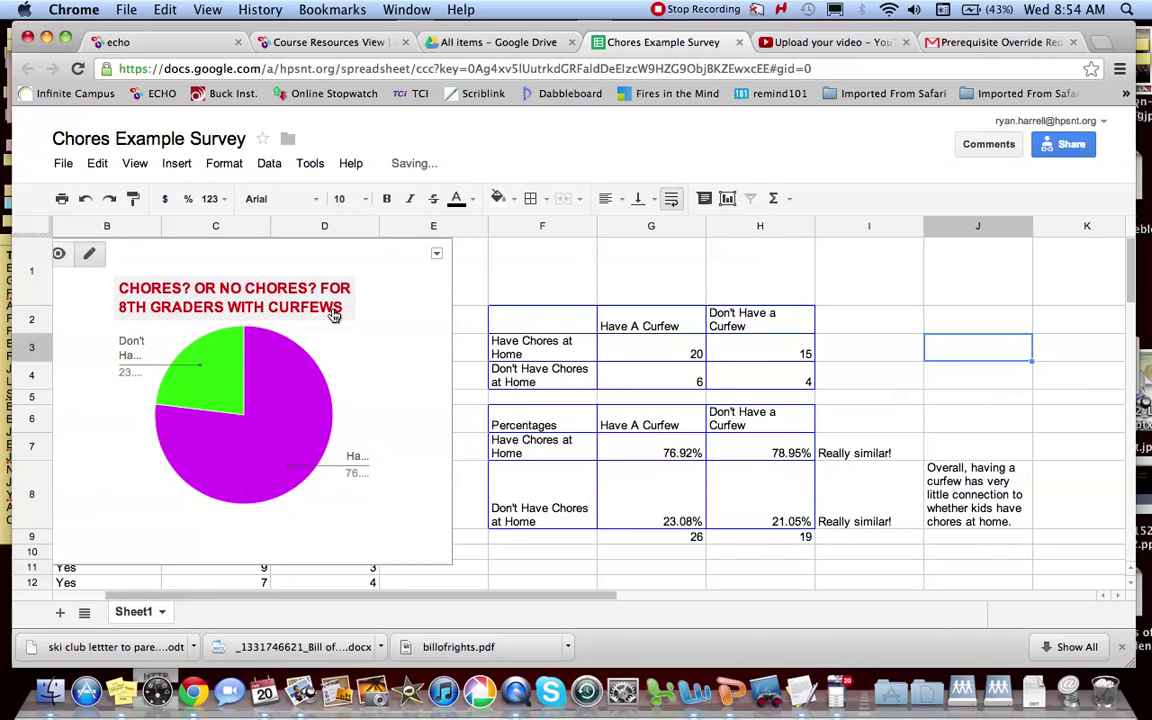
left_click(743, 319)
left_click_drag(743, 319, 753, 376)
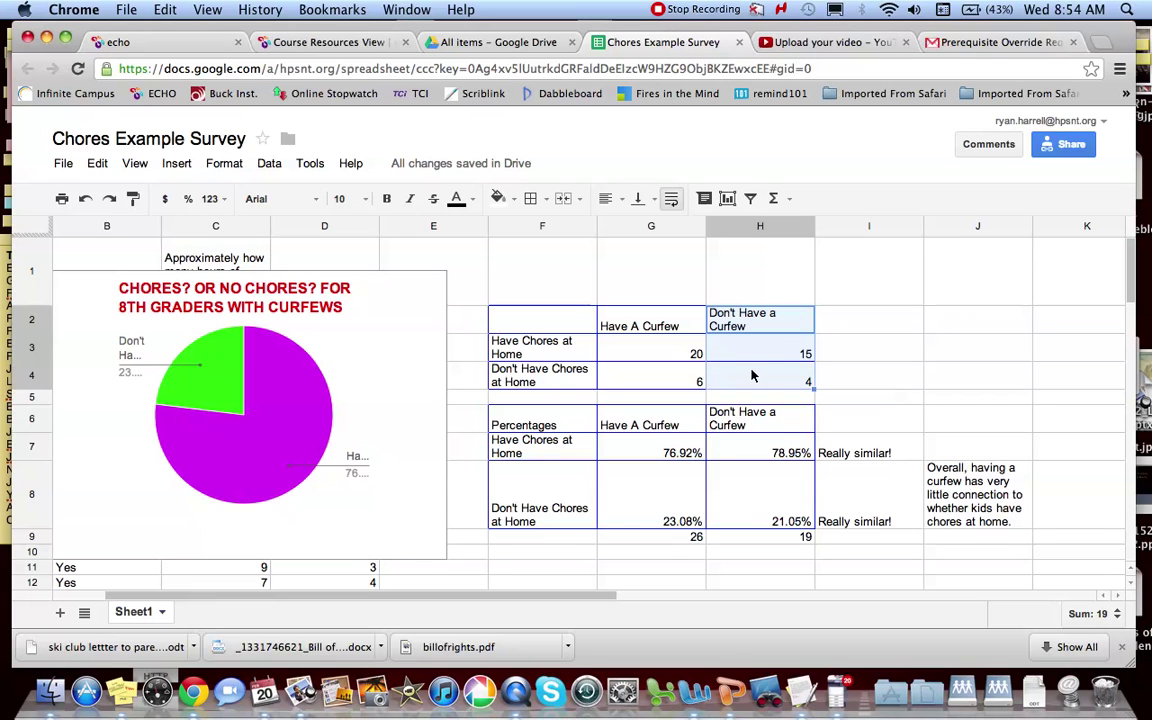